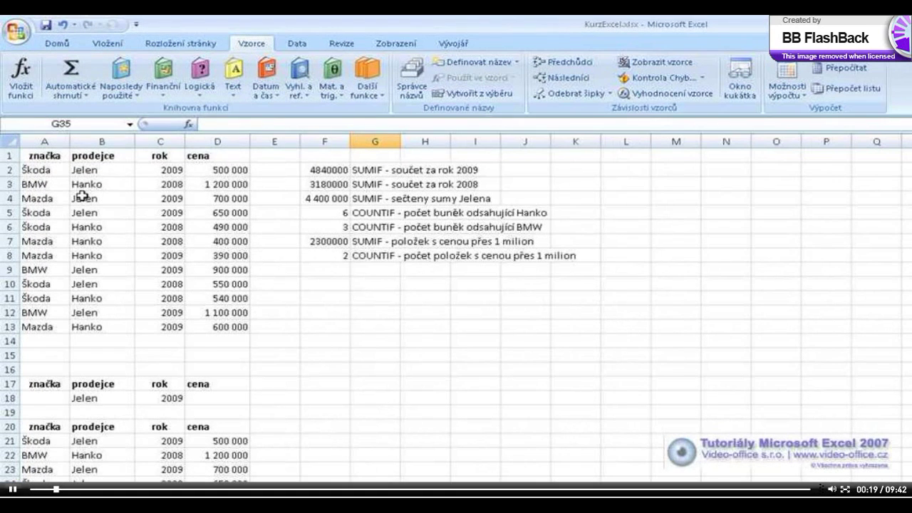
# Step: Review the SUMIF and COUNTIF descriptions in column G and the brand, seller, year and price columns of the car sales table
pyautogui.click(366, 169)
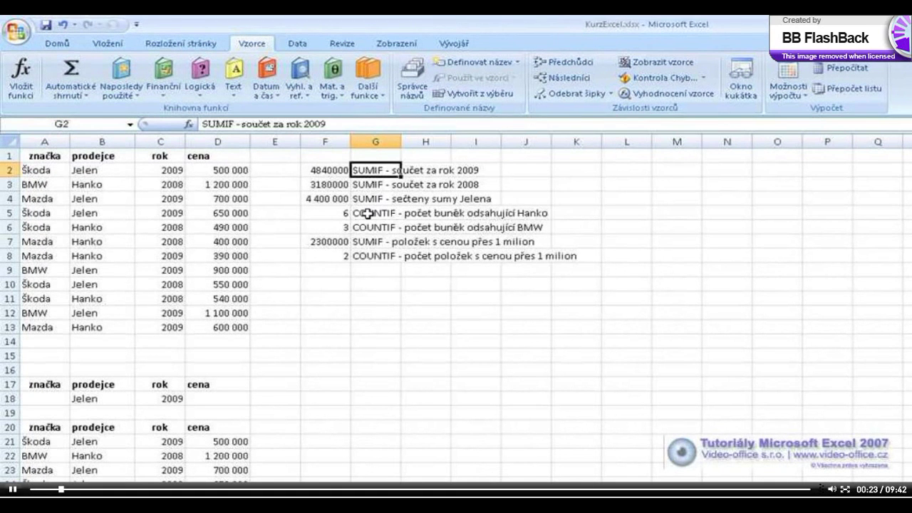
pyautogui.click(361, 213)
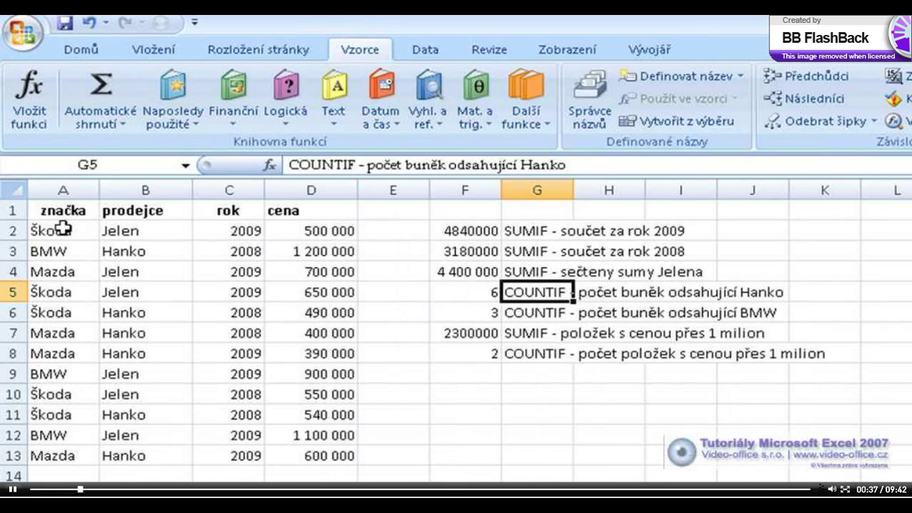
pyautogui.click(30, 119)
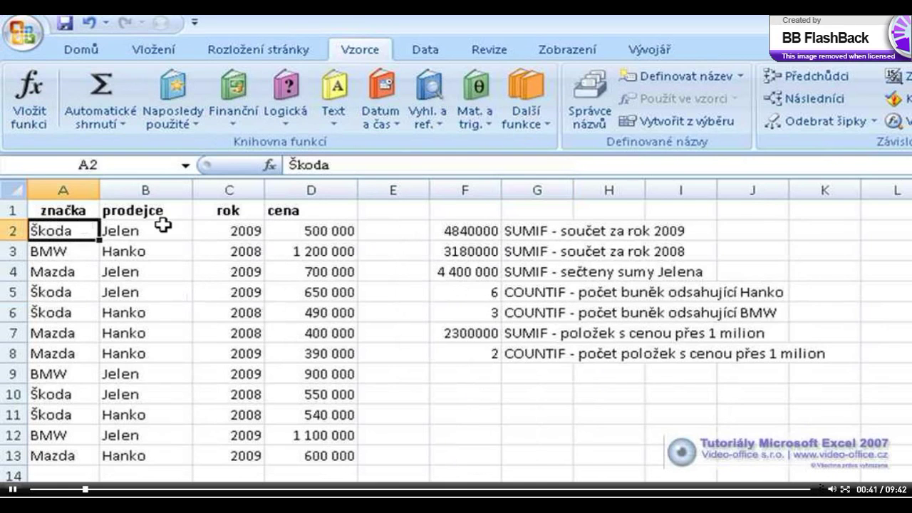
pyautogui.click(222, 228)
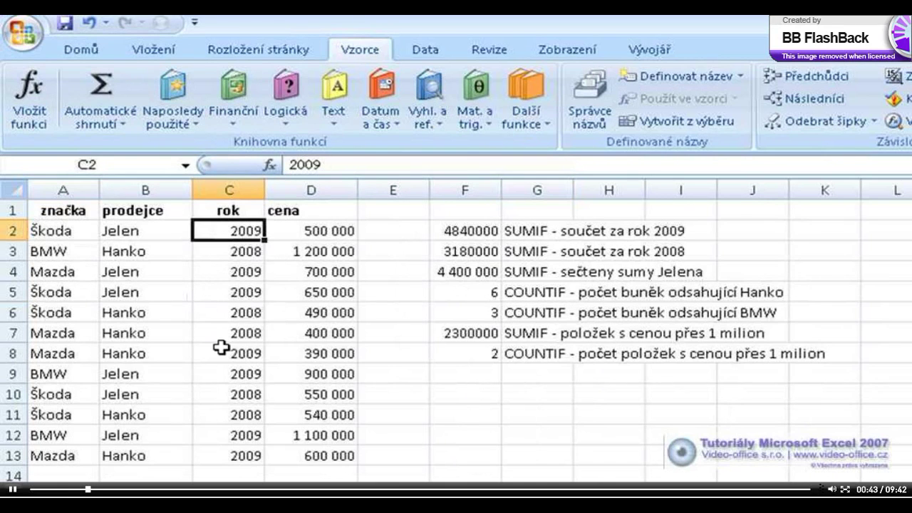
pyautogui.click(317, 229)
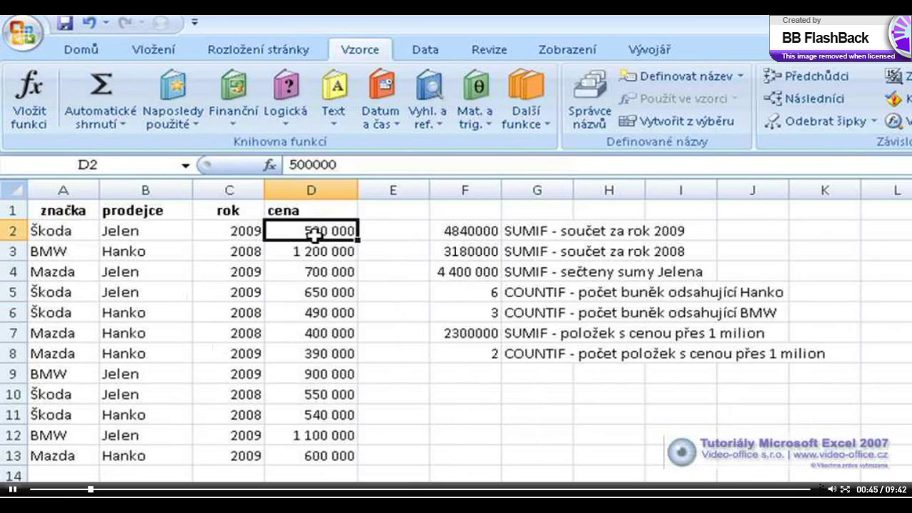
pyautogui.click(138, 230)
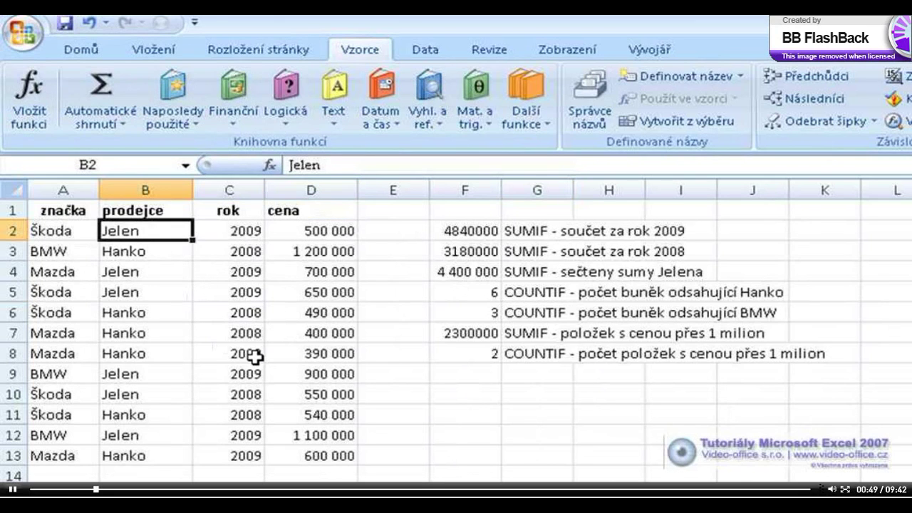
pyautogui.click(60, 235)
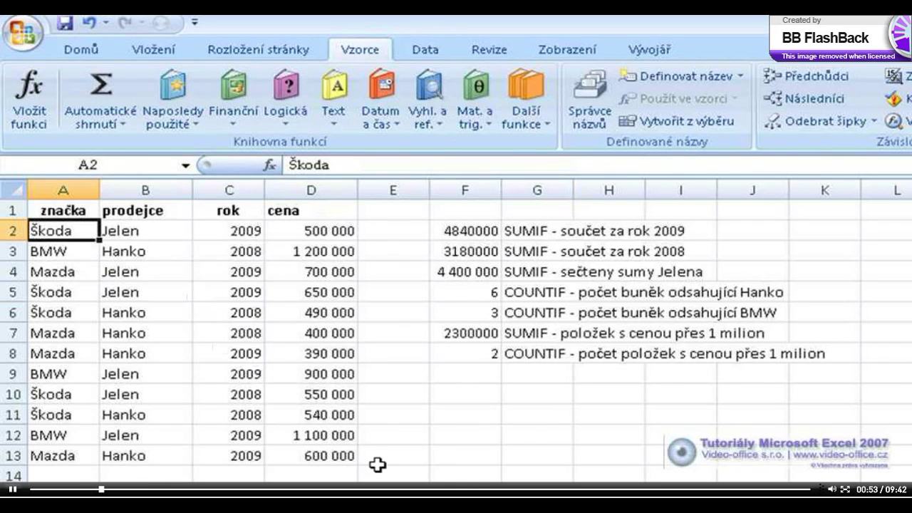
# Step: Examine the arguments of the existing SUMIF formula in cell F2 that totals the 2009 sales
pyautogui.click(464, 230)
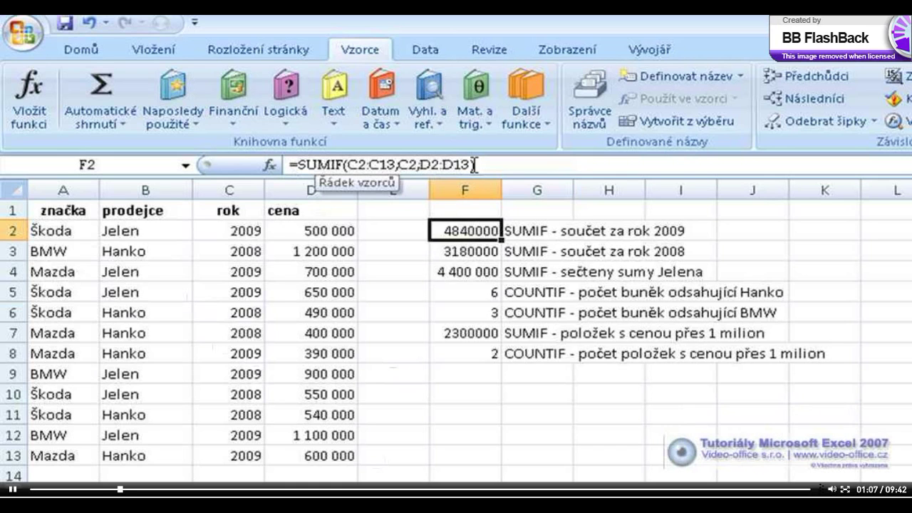
pyautogui.click(270, 167)
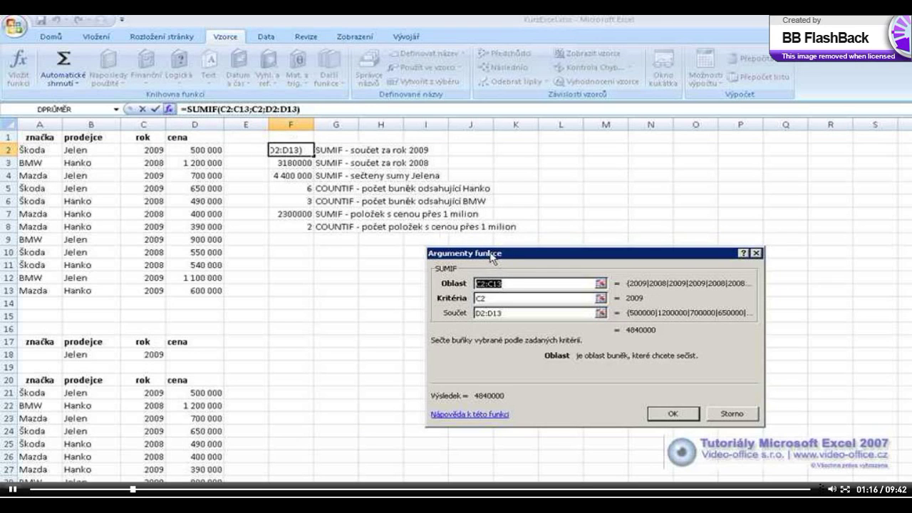
pyautogui.moveTo(490, 258); pyautogui.dragTo(354, 247)
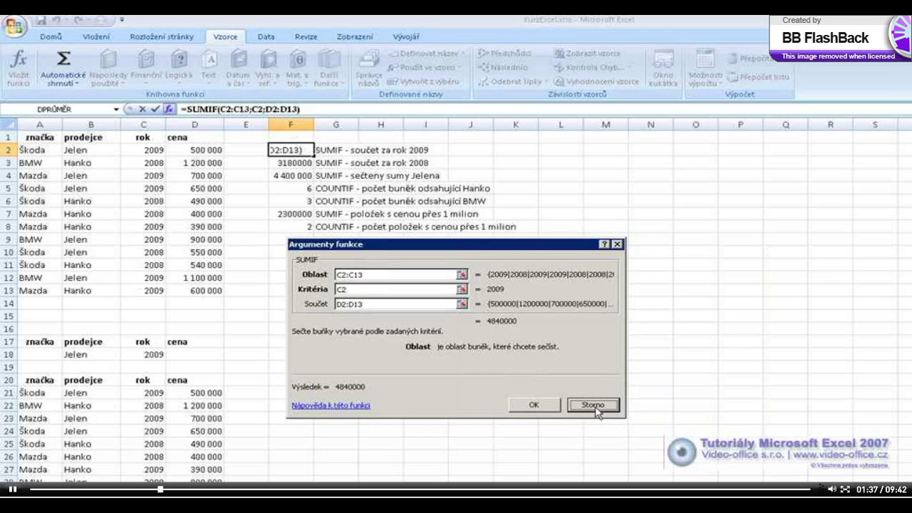
pyautogui.press('Return')
# Step: Insert the SUMIF function into cell F10, choosing it from the category of all functions (Vše)
pyautogui.click(293, 252)
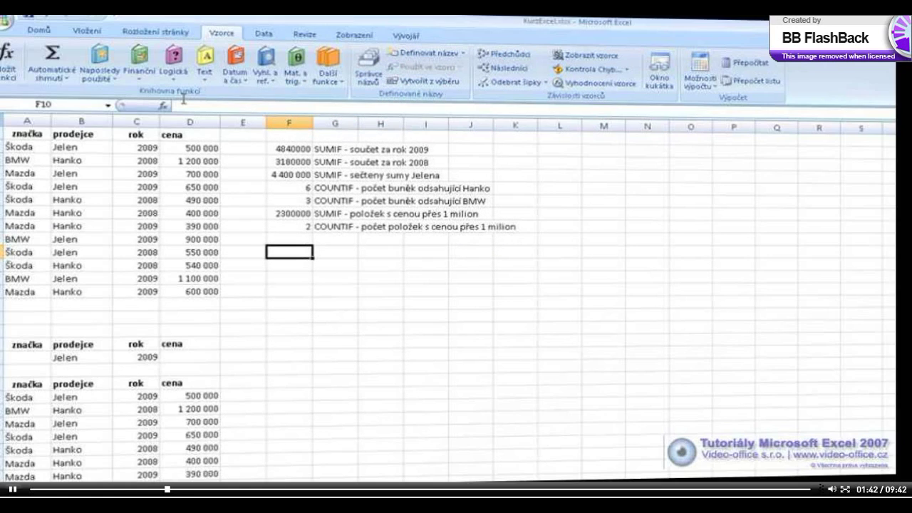
pyautogui.click(170, 109)
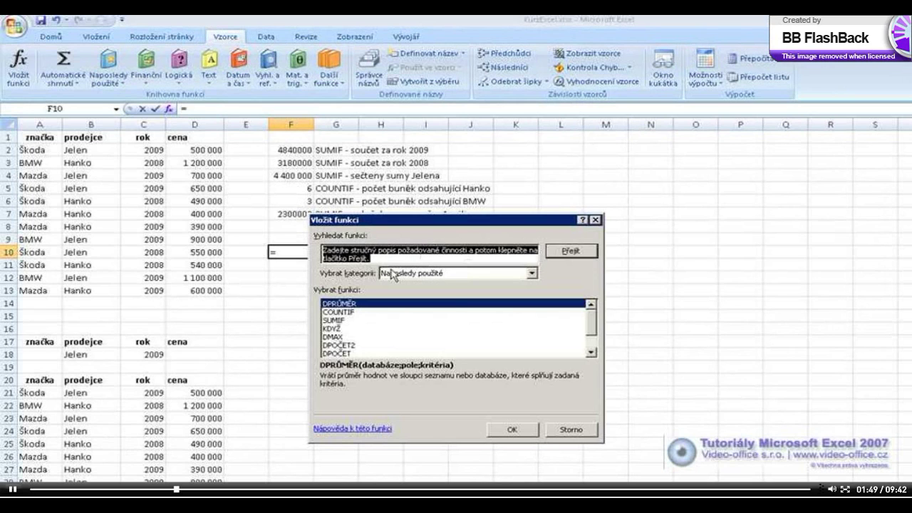
pyautogui.click(532, 274)
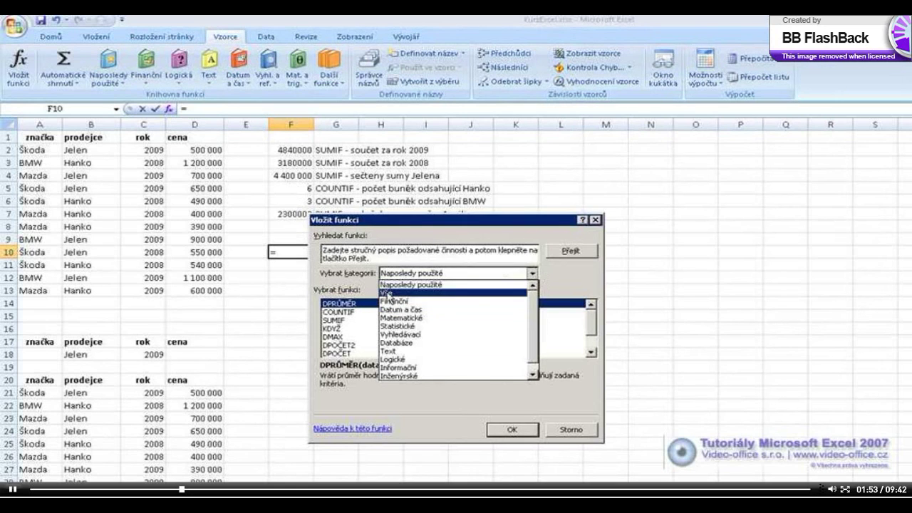
pyautogui.click(388, 292)
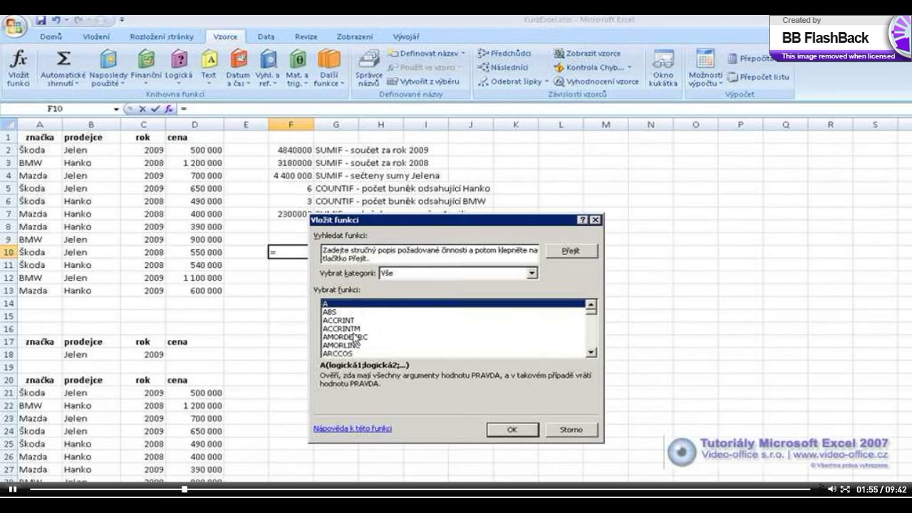
pyautogui.click(376, 338)
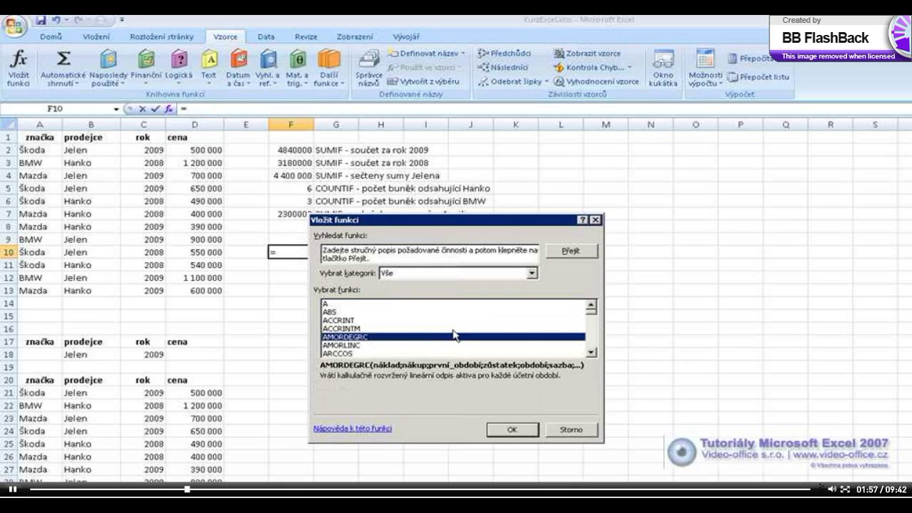
pyautogui.press('s')
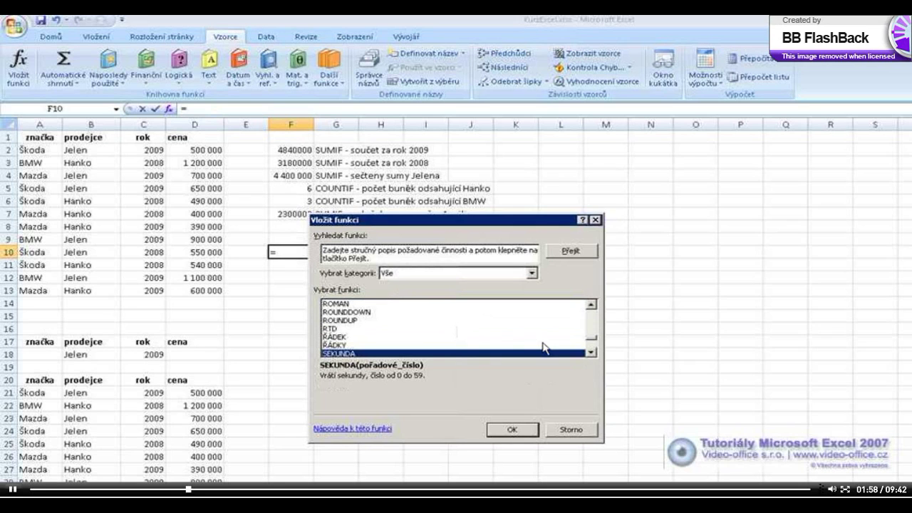
pyautogui.click(592, 353)
pyautogui.click(592, 353)
pyautogui.click(592, 353)
pyautogui.click(592, 354)
pyautogui.click(592, 353)
pyautogui.click(592, 354)
pyautogui.click(592, 353)
pyautogui.click(592, 354)
pyautogui.click(591, 353)
pyautogui.click(592, 353)
pyautogui.click(592, 353)
pyautogui.click(592, 353)
pyautogui.click(592, 353)
pyautogui.click(334, 337)
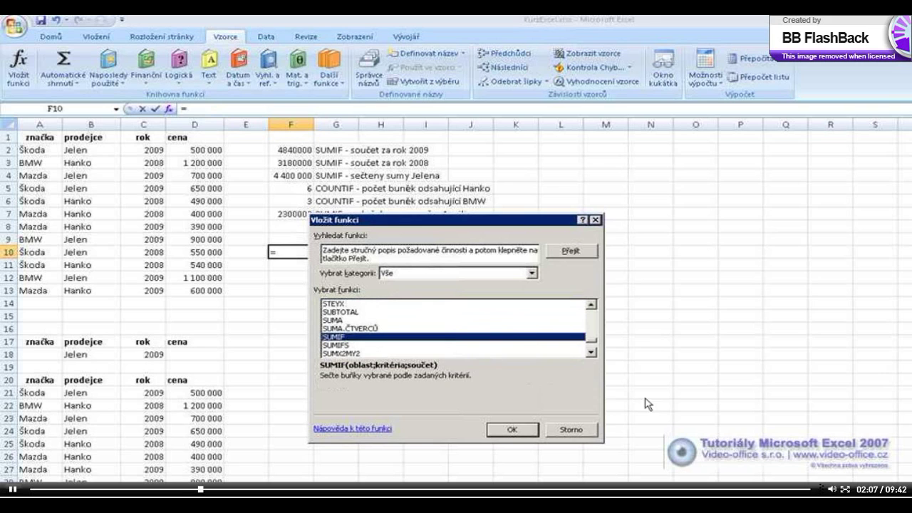
pyautogui.click(510, 430)
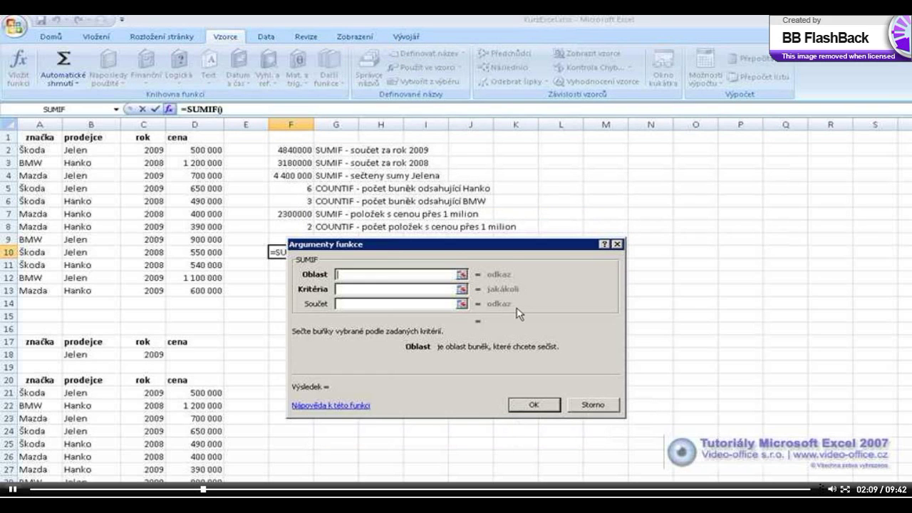
# Step: Complete F10's SUMIF with range C2:C13, criterion C2 and sum range D2:D13 to total the 2009 prices
pyautogui.moveTo(385, 251); pyautogui.dragTo(427, 285)
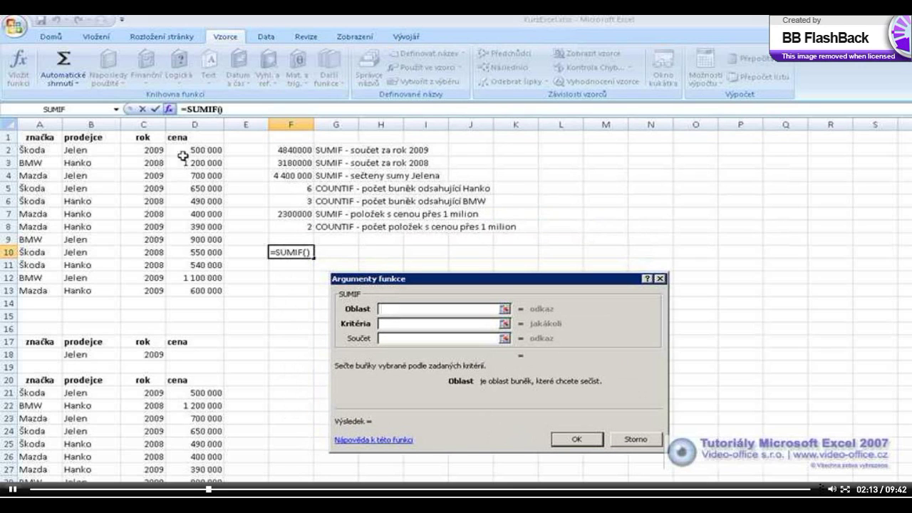
pyautogui.moveTo(152, 150); pyautogui.dragTo(152, 288)
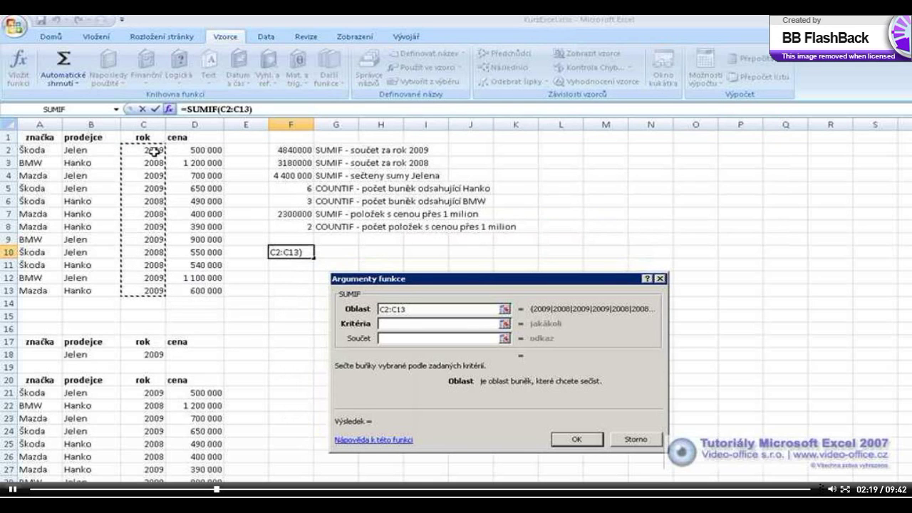
pyautogui.click(389, 323)
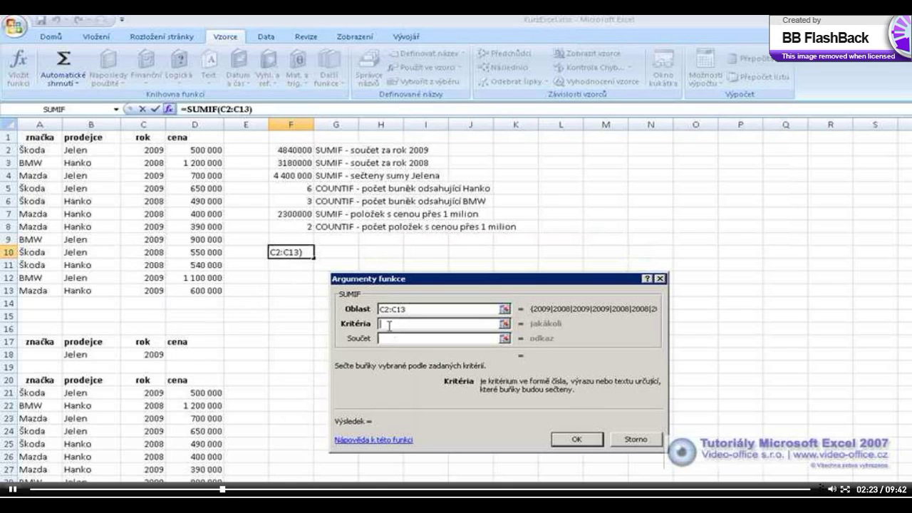
pyautogui.click(150, 150)
pyautogui.click(386, 336)
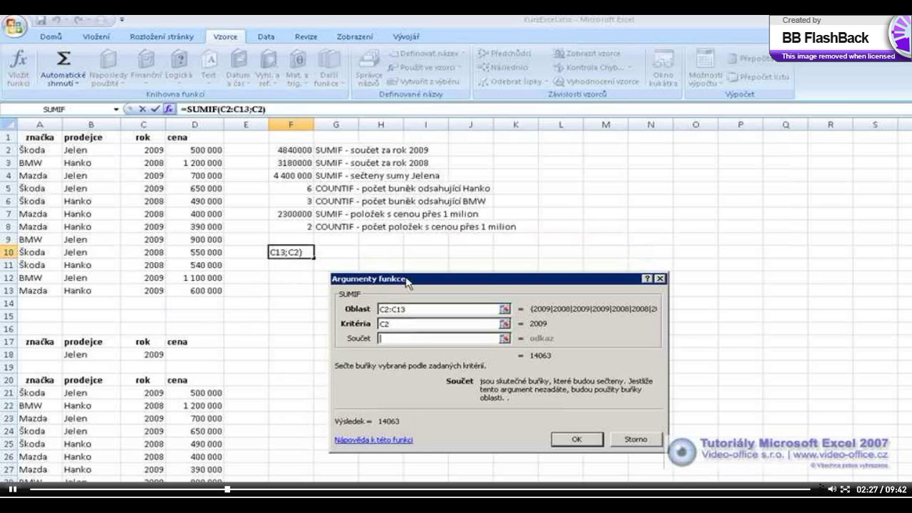
pyautogui.click(199, 151)
pyautogui.moveTo(200, 151); pyautogui.dragTo(200, 288)
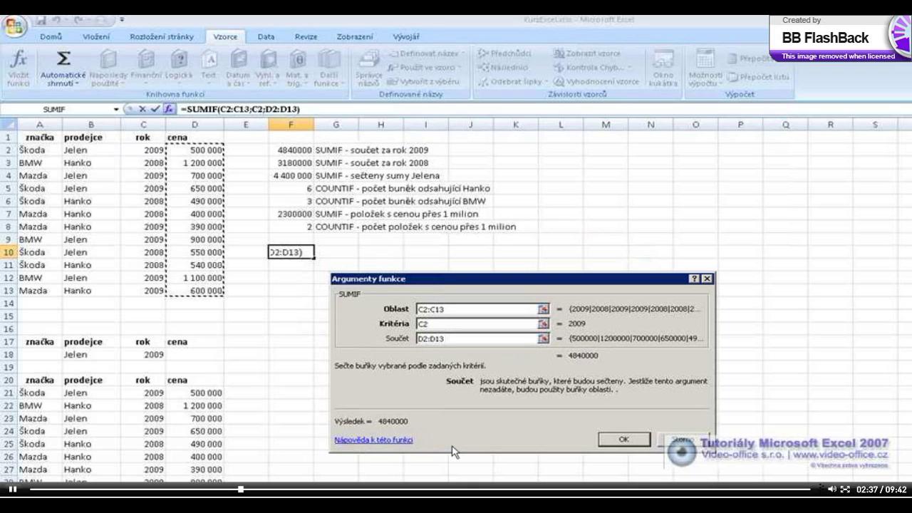
pyautogui.click(624, 440)
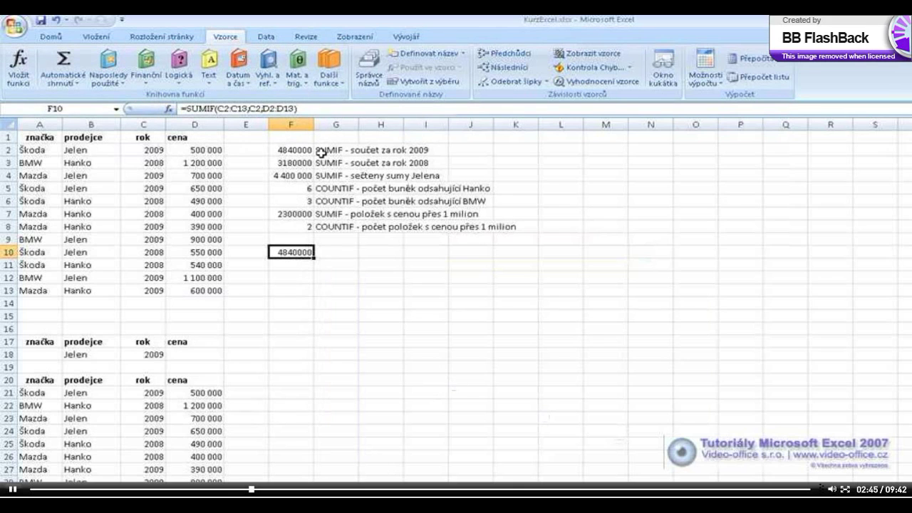
# Step: Examine the arguments of the existing SUMIF formula in cell F3 that totals the 2008 sales
pyautogui.click(293, 163)
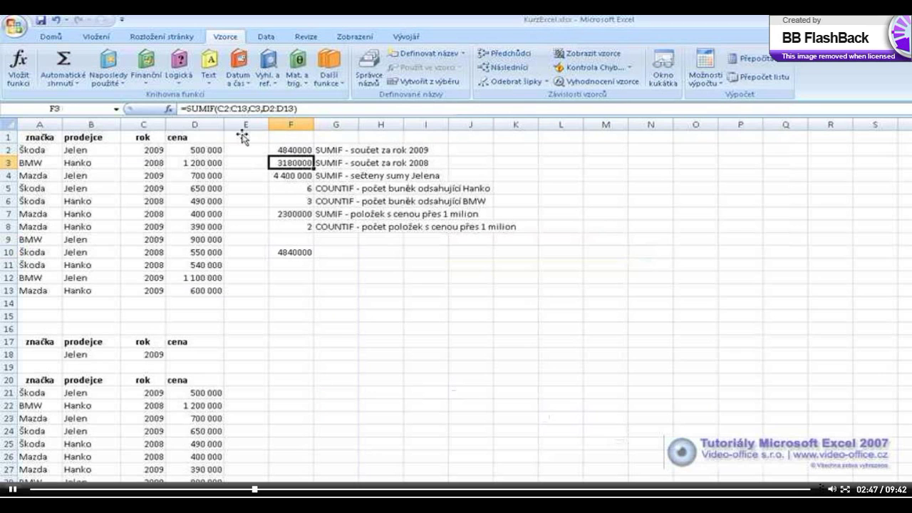
pyautogui.click(169, 109)
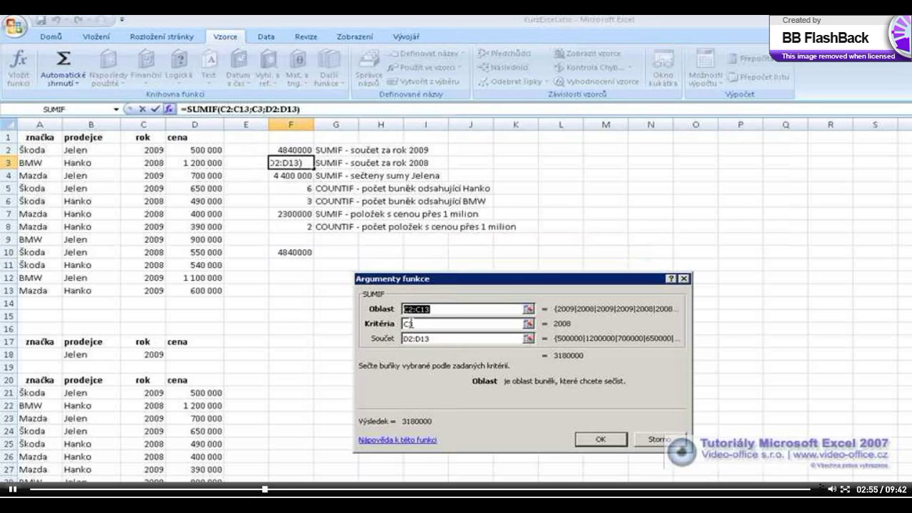
pyautogui.click(657, 439)
# Step: Insert the SUMIF function into cell F11 from the recently used functions category (Naposledy použité)
pyautogui.click(295, 263)
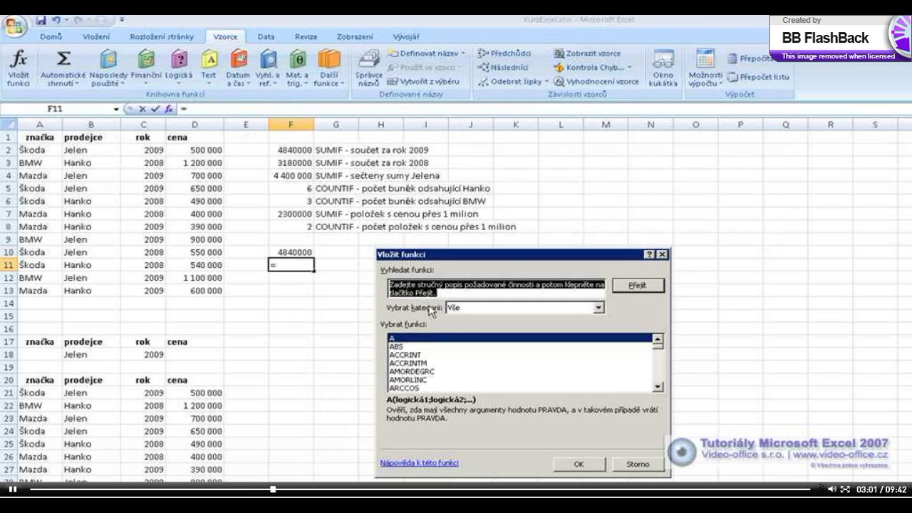
pyautogui.click(598, 308)
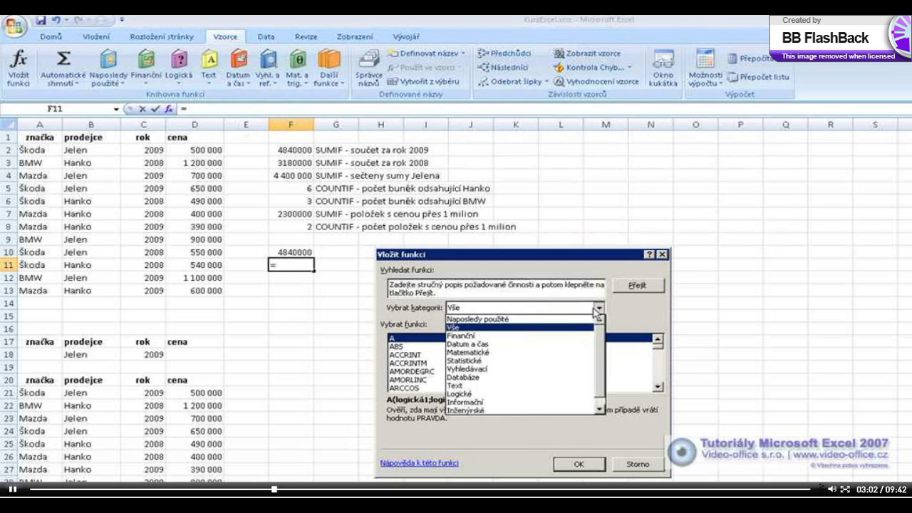
pyautogui.click(476, 319)
pyautogui.click(569, 465)
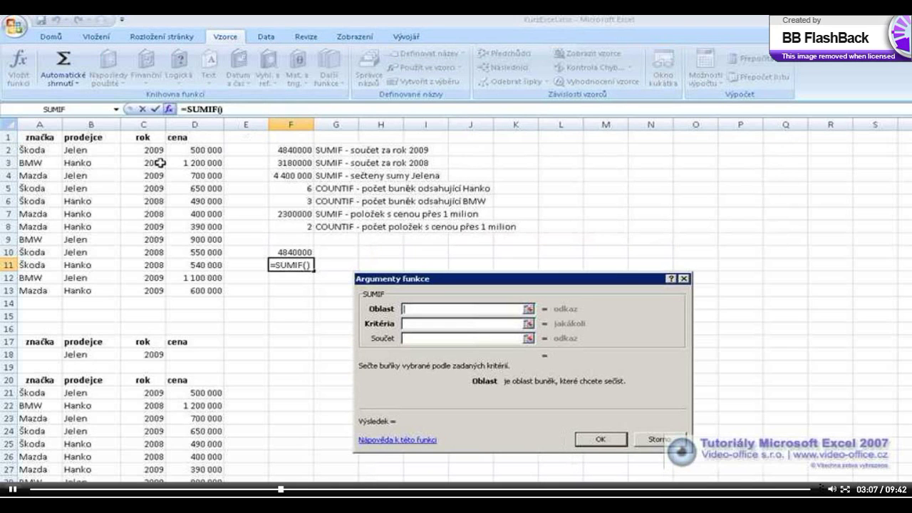
# Step: Complete F11's SUMIF with range C2:C13, criterion C3 and sum range D2:D13, and compare it with cell F3
pyautogui.moveTo(151, 150); pyautogui.dragTo(150, 290)
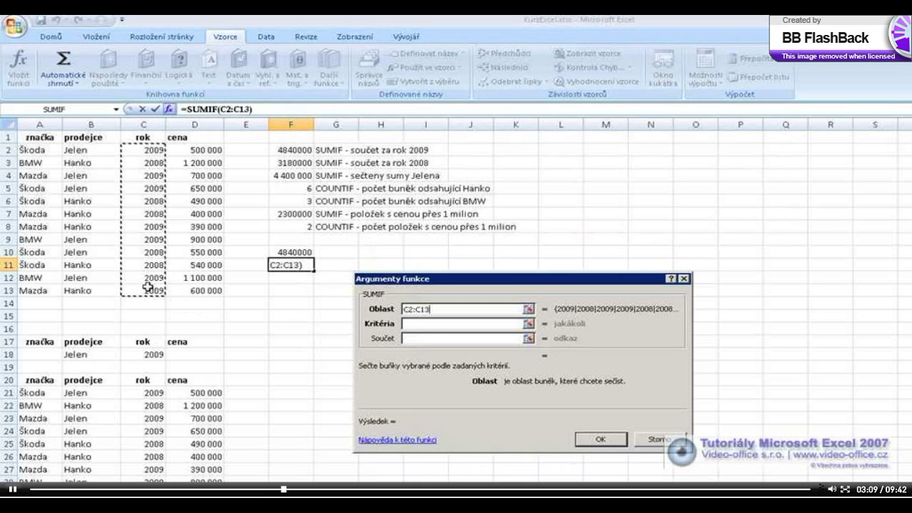
pyautogui.click(402, 324)
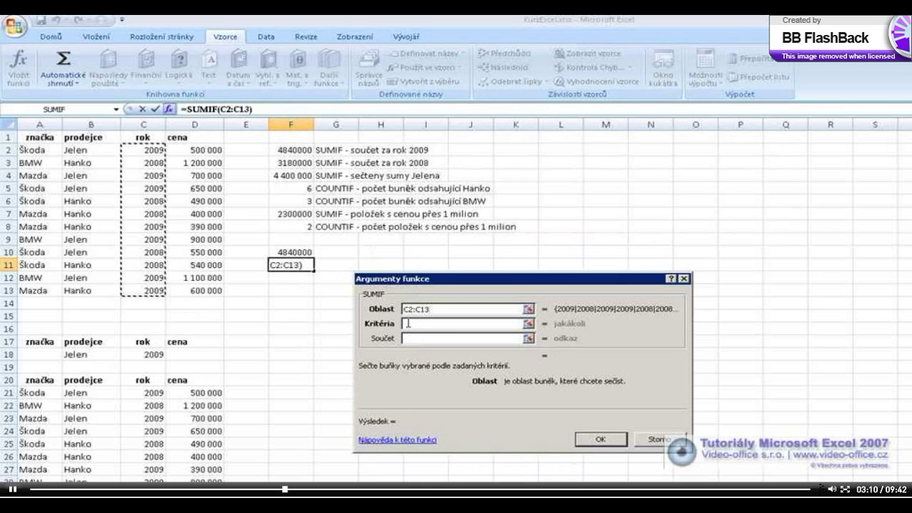
pyautogui.click(159, 163)
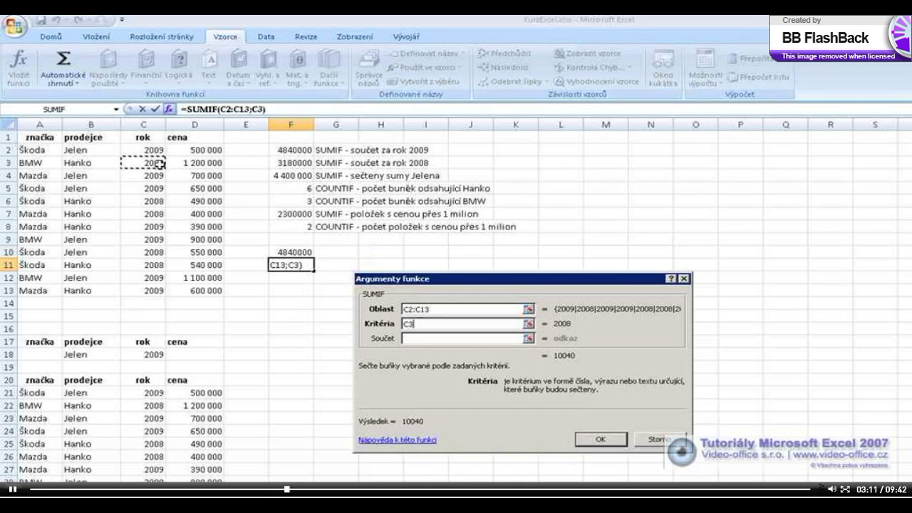
pyautogui.click(413, 338)
pyautogui.moveTo(211, 148); pyautogui.dragTo(194, 290)
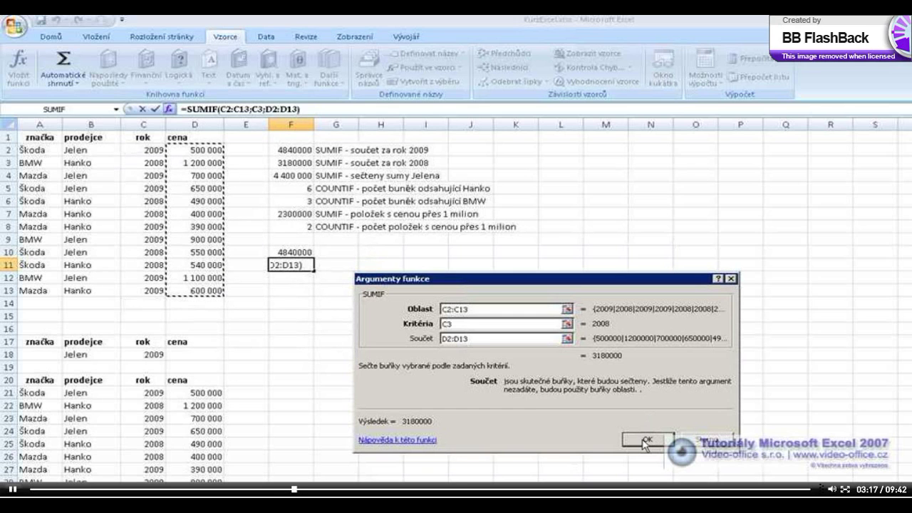
pyautogui.click(644, 440)
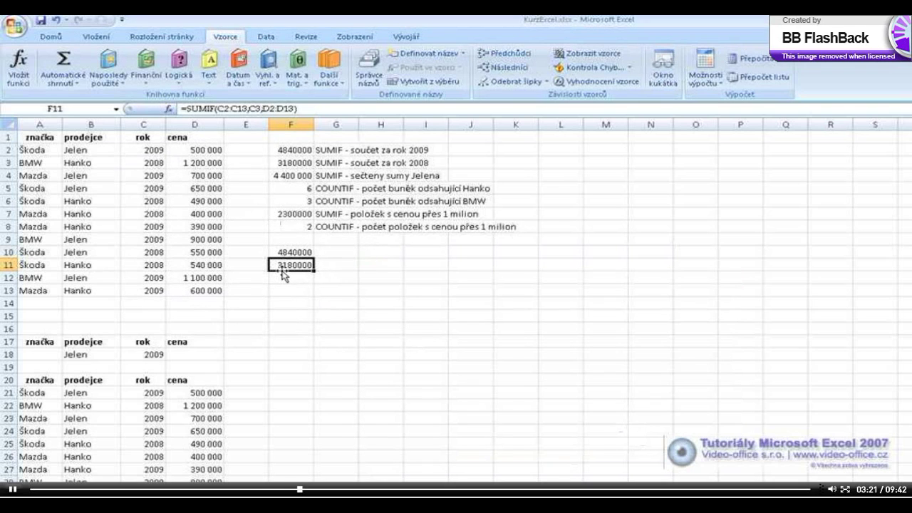
pyautogui.click(292, 162)
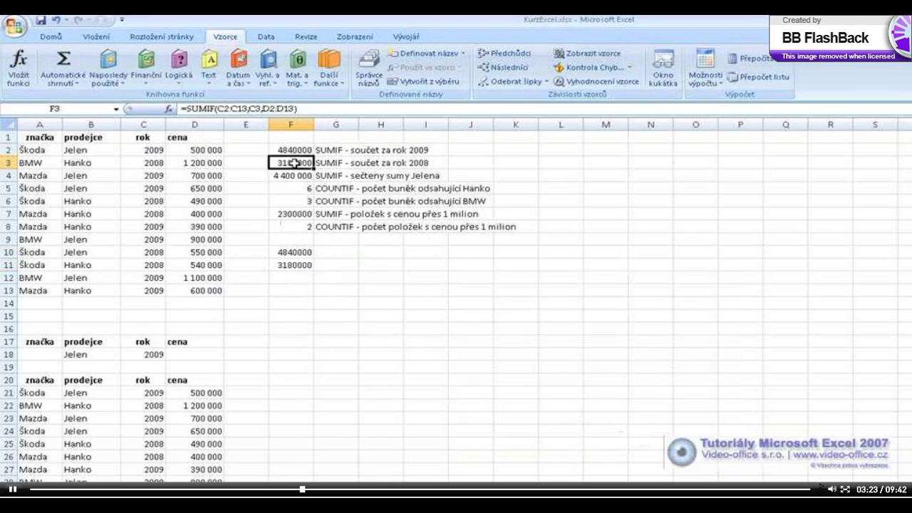
# Step: Insert the SUMIF function into cell F12 from the recently used functions category (Naposledy použité)
pyautogui.click(305, 266)
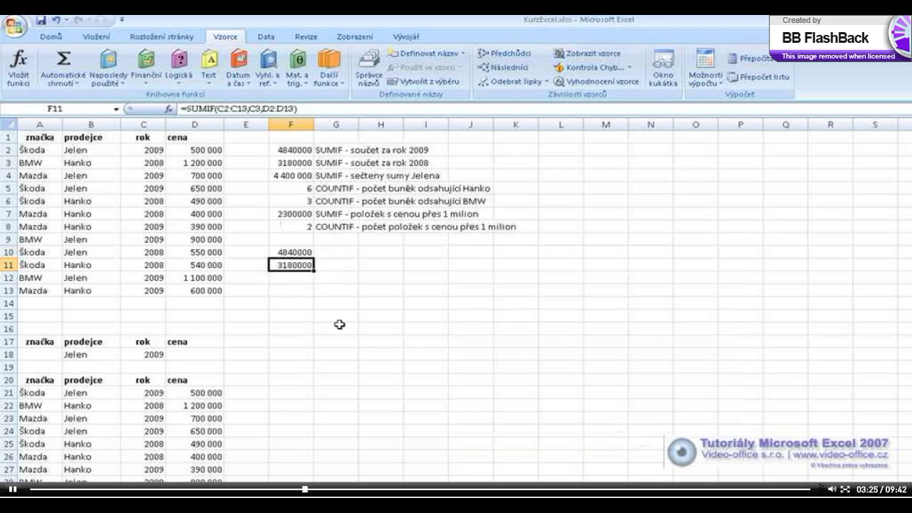
pyautogui.click(290, 278)
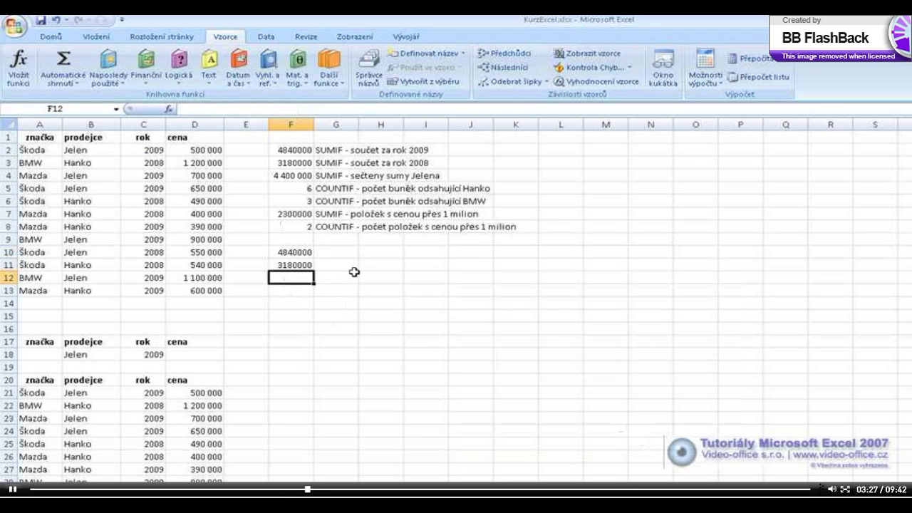
pyautogui.click(170, 110)
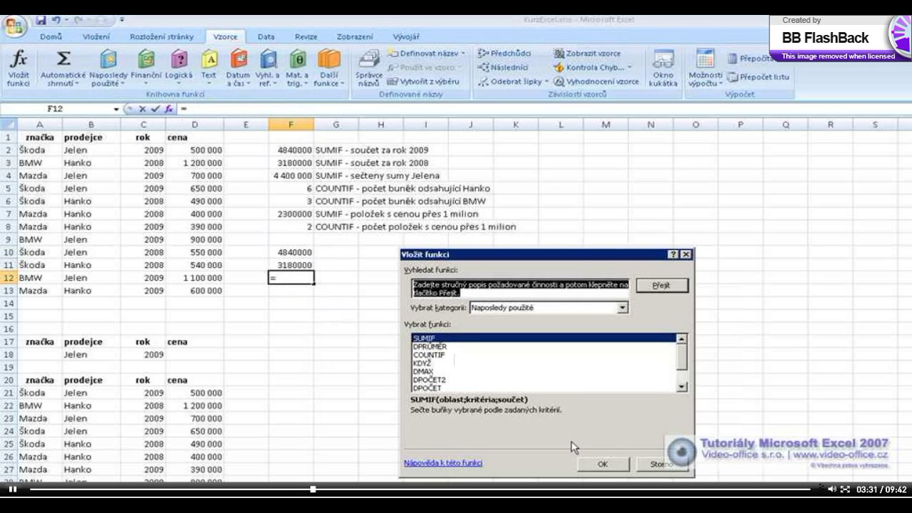
pyautogui.click(603, 463)
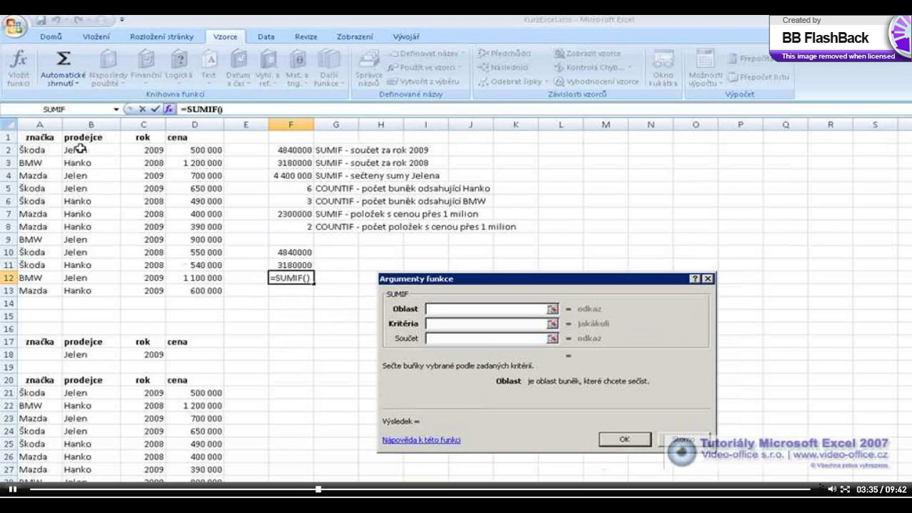
# Step: Complete F12's SUMIF with range B2:B13, criterion B2 and sum range D2:D13 to total that salesperson's prices
pyautogui.moveTo(78, 149); pyautogui.dragTo(76, 287)
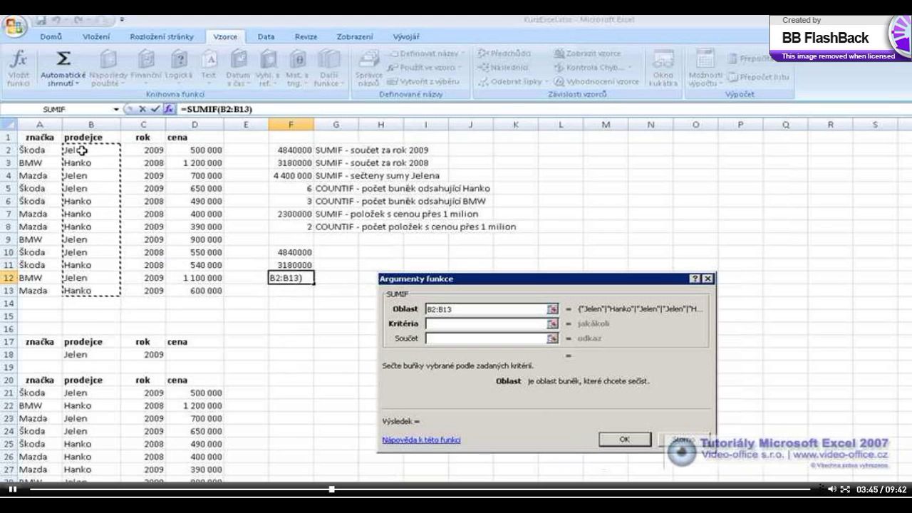
pyautogui.click(440, 323)
pyautogui.click(92, 150)
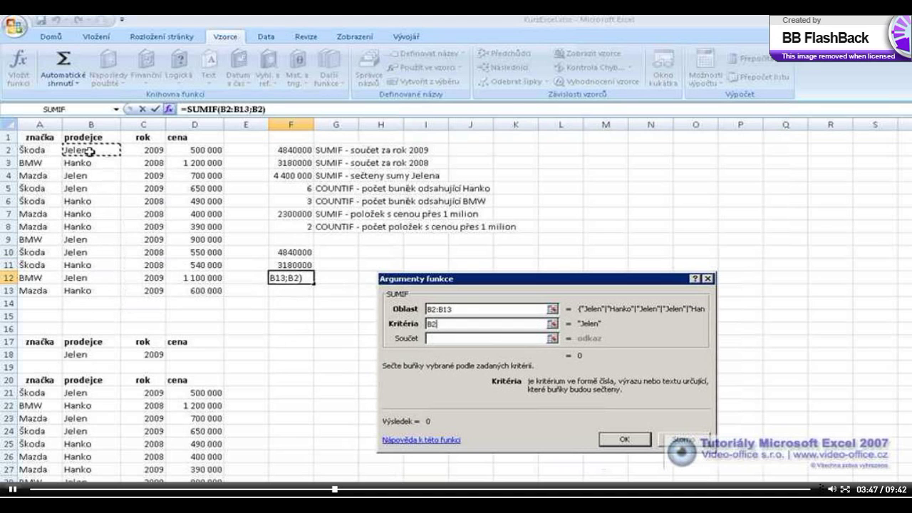
pyautogui.click(436, 338)
pyautogui.moveTo(201, 151); pyautogui.dragTo(194, 290)
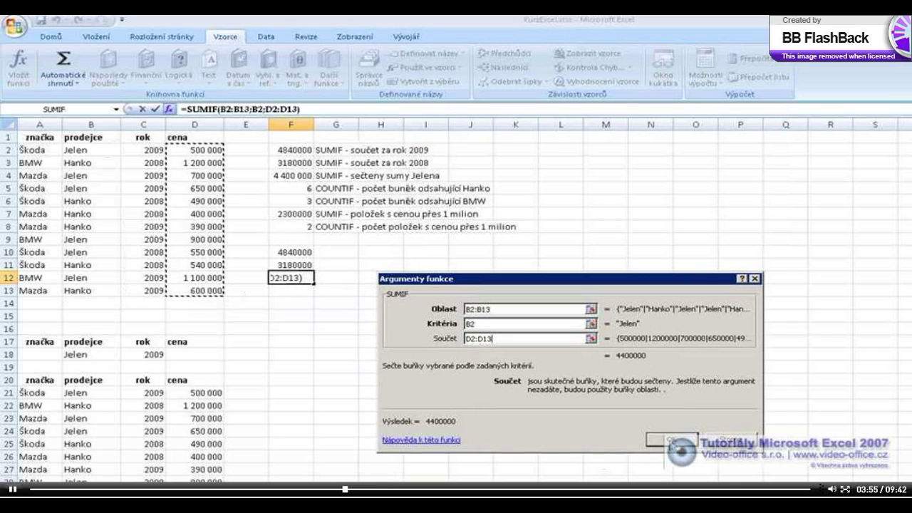
pyautogui.click(671, 439)
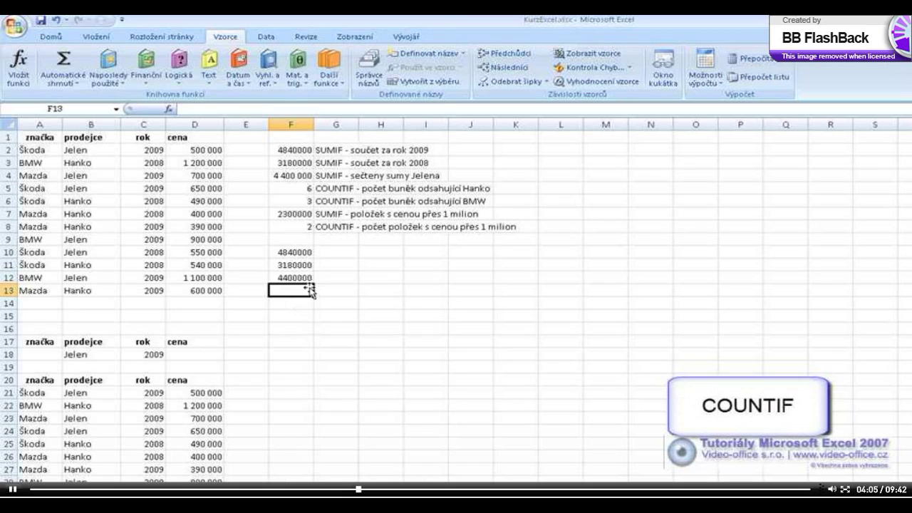
# Step: Insert a COUNTIF function in cell F13 with range B2:B13 and criterion B3 to count the salesperson's entries
pyautogui.click(169, 110)
pyautogui.click(463, 354)
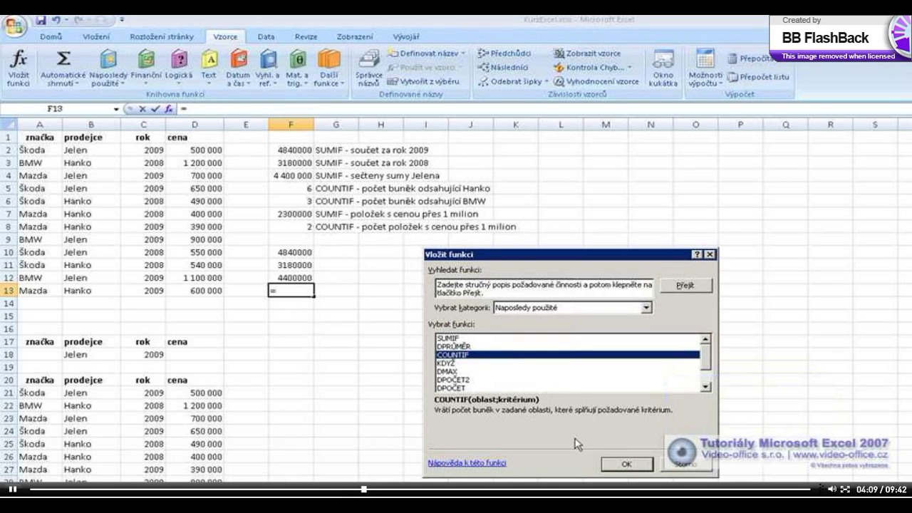
pyautogui.click(618, 465)
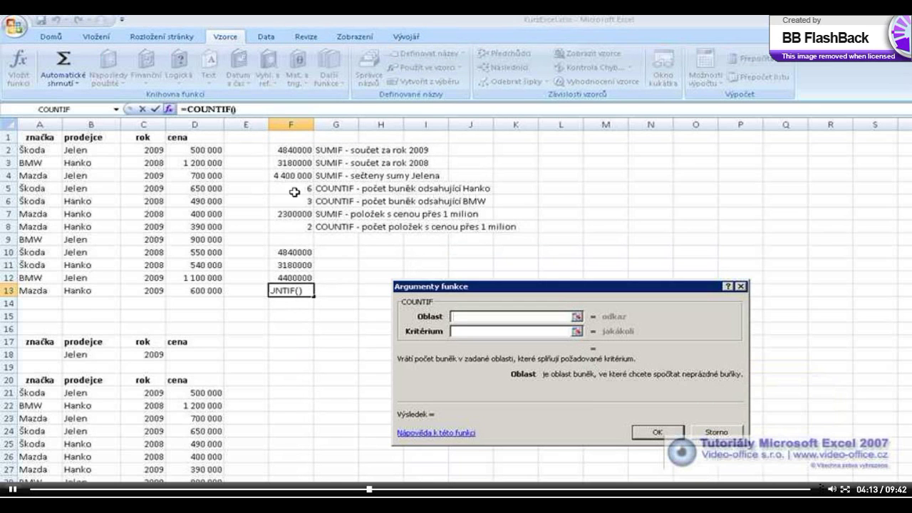
pyautogui.moveTo(82, 149); pyautogui.dragTo(71, 287)
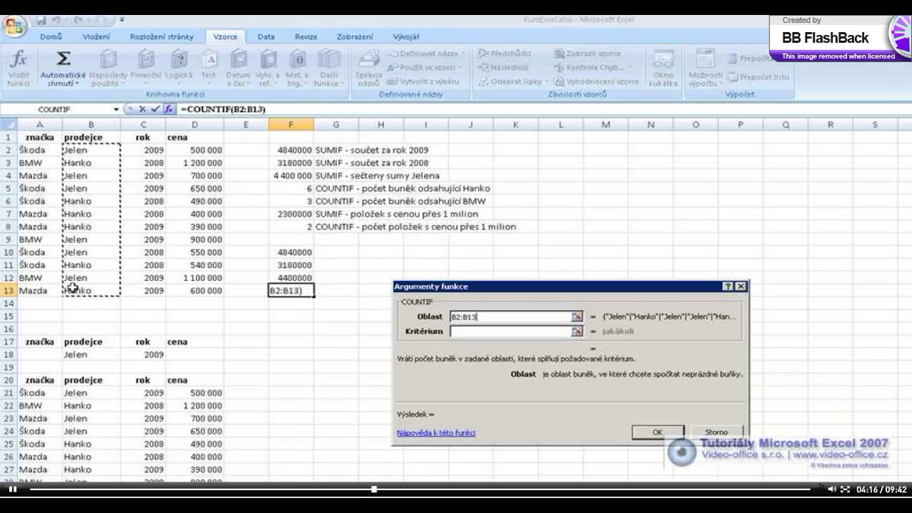
pyautogui.click(456, 332)
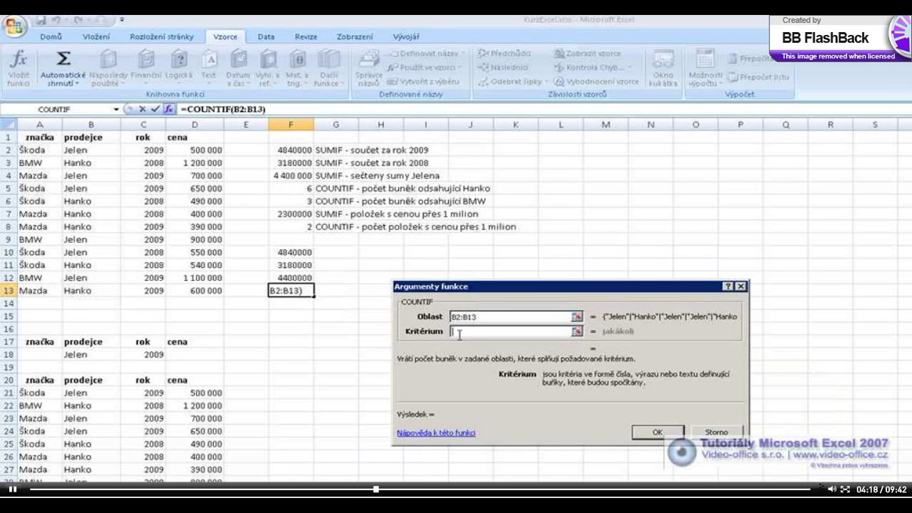
pyautogui.click(75, 164)
pyautogui.click(654, 435)
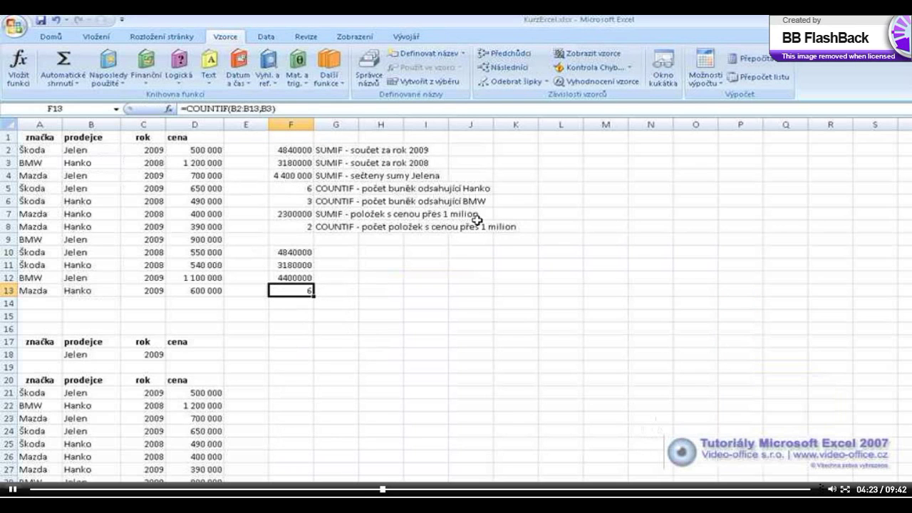
# Step: Insert a COUNTIF function in cell G13 with range A2:A13 and criterion A9 to count the BMW cells, and compare it with row 6
pyautogui.click(342, 290)
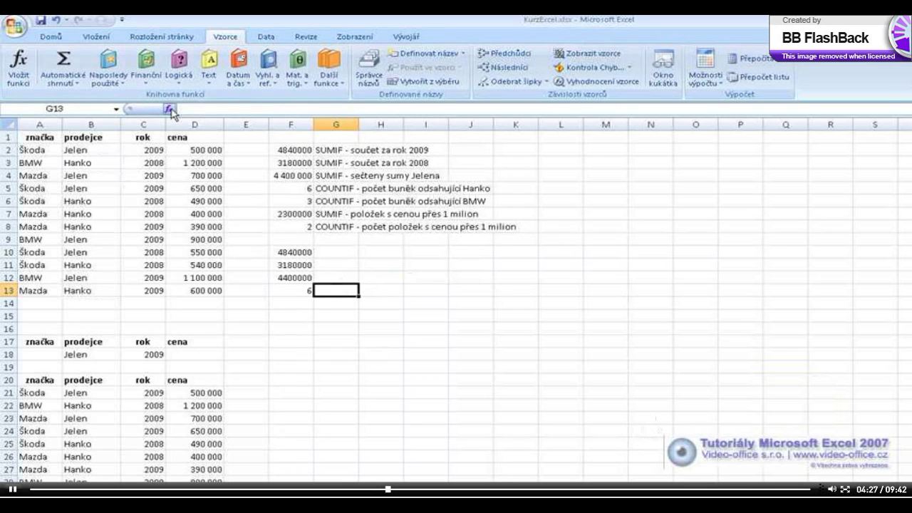
pyautogui.click(17, 64)
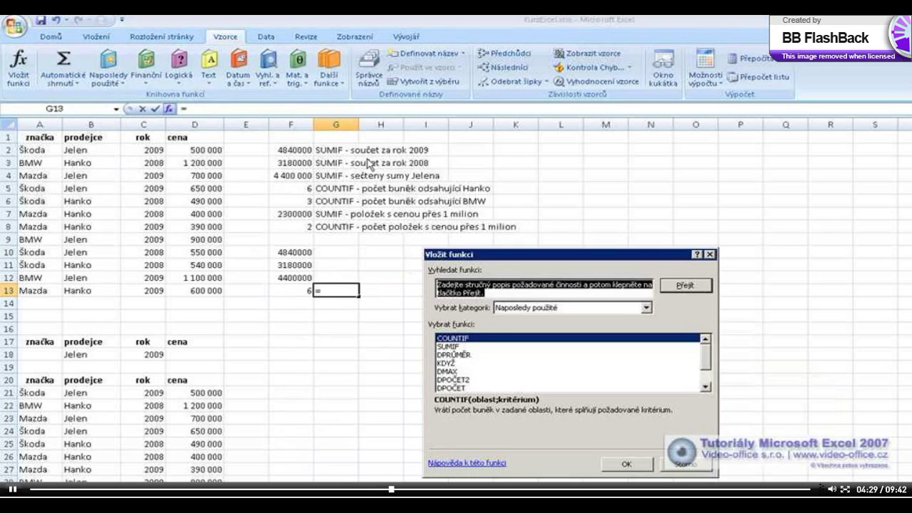
pyautogui.click(625, 464)
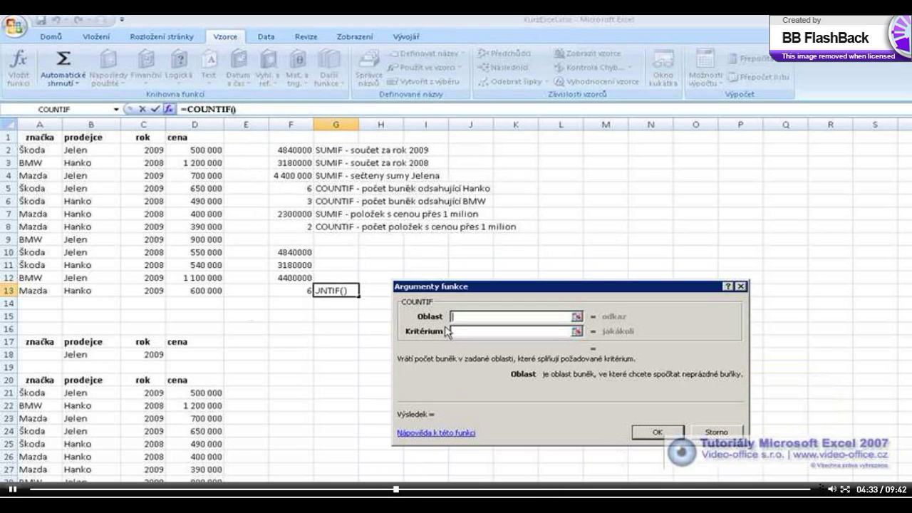
pyautogui.moveTo(28, 147); pyautogui.dragTo(26, 290)
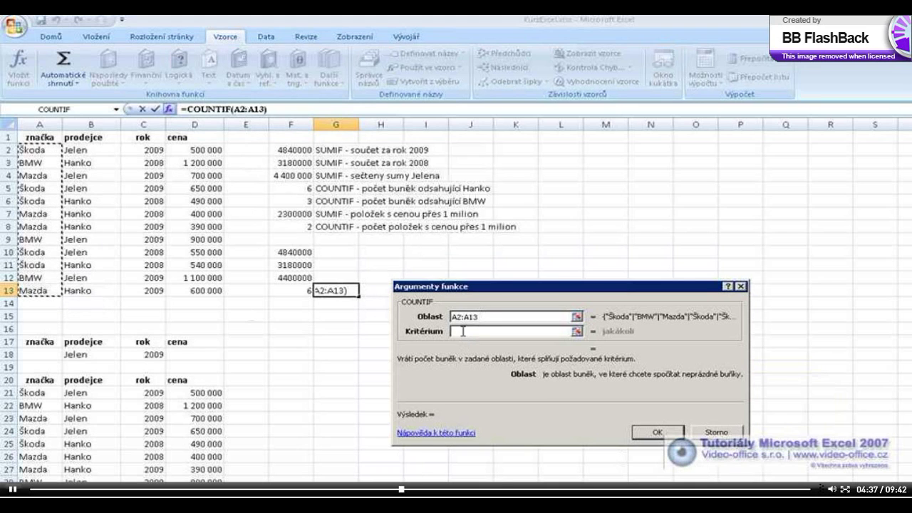
pyautogui.click(47, 239)
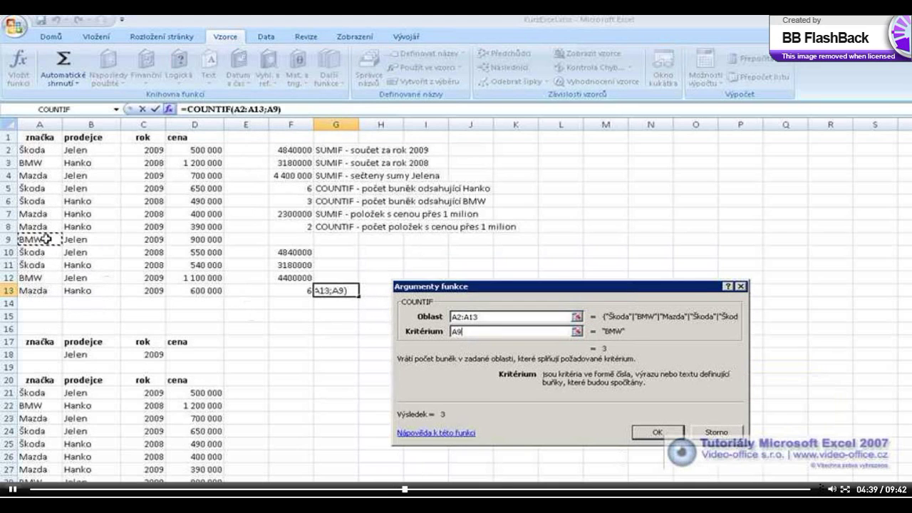
pyautogui.click(657, 432)
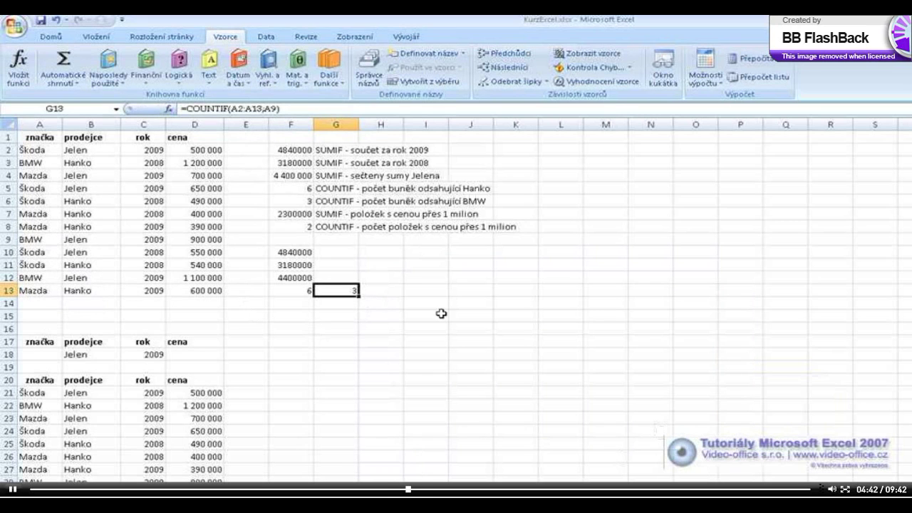
pyautogui.click(334, 205)
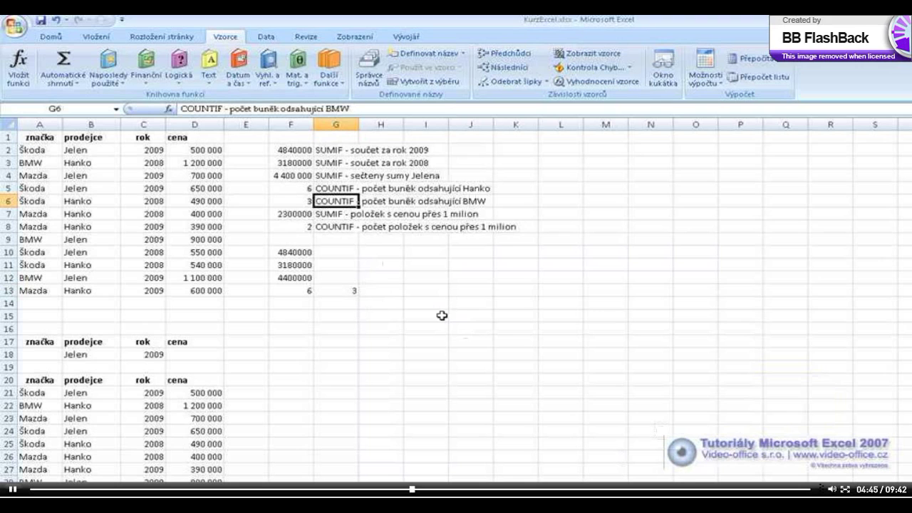
# Step: Re-enter the criterion >1000000 in the existing SUMIF formula of cell F7 that totals prices over 1 million
pyautogui.click(295, 214)
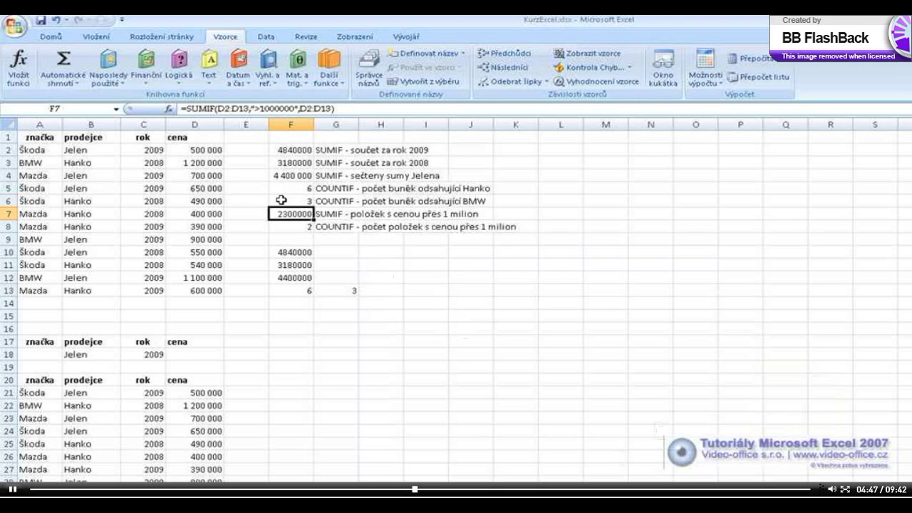
pyautogui.click(170, 109)
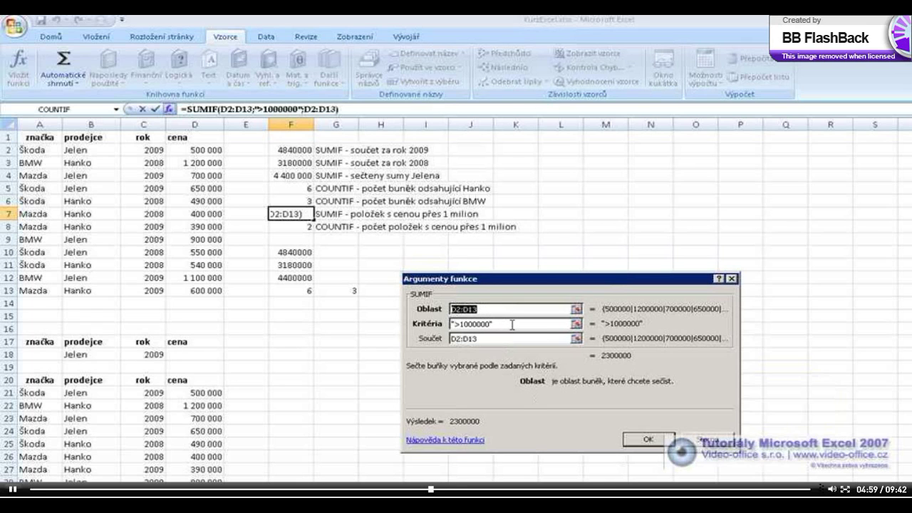
pyautogui.moveTo(512, 324); pyautogui.dragTo(449, 325)
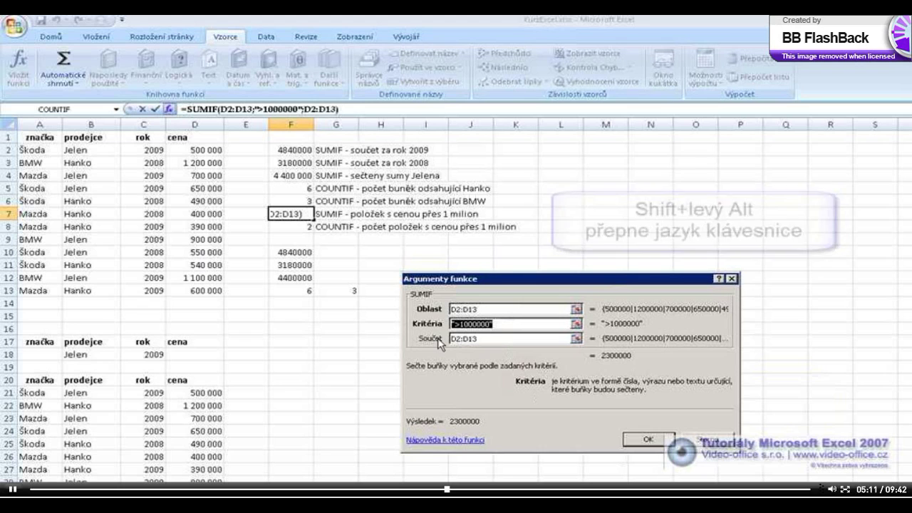
pyautogui.write('>')
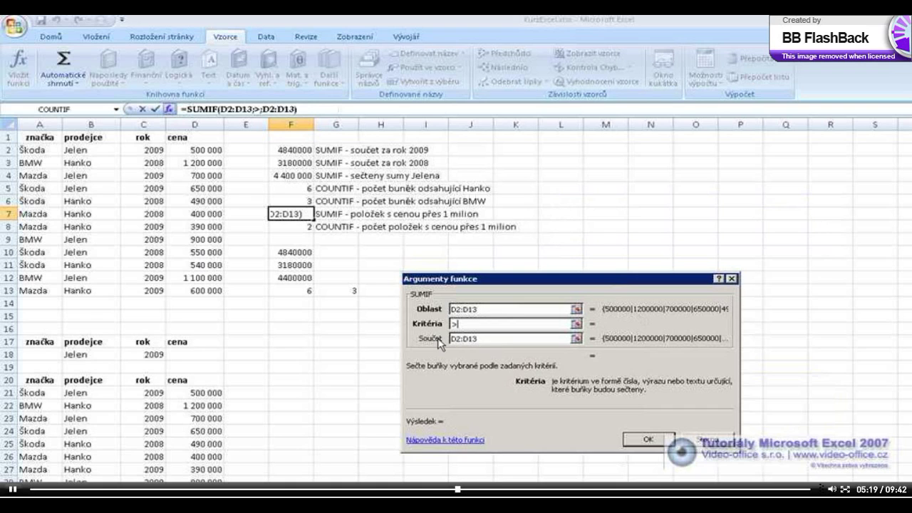
pyautogui.write('1000000')
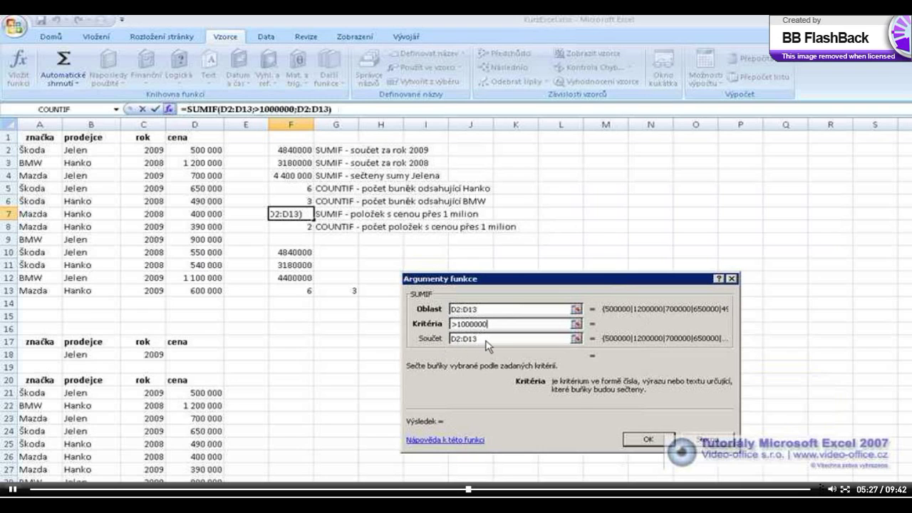
pyautogui.click(483, 338)
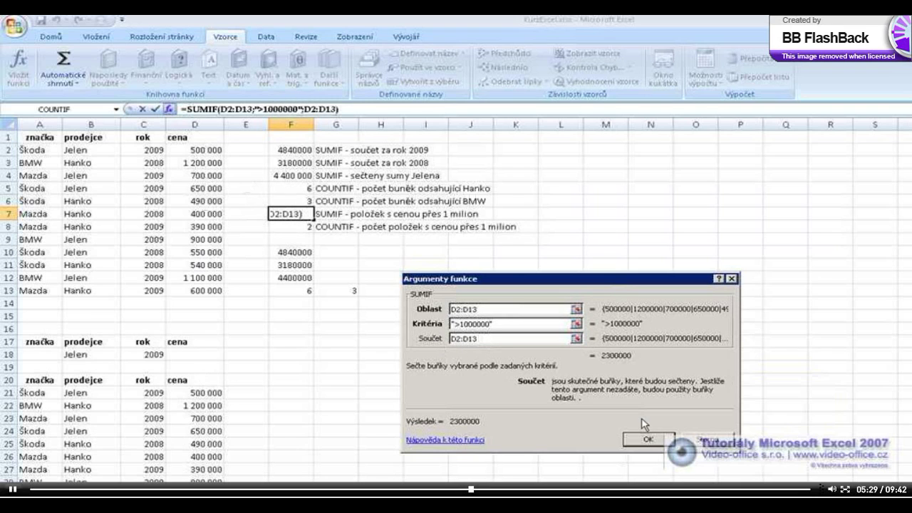
pyautogui.click(648, 442)
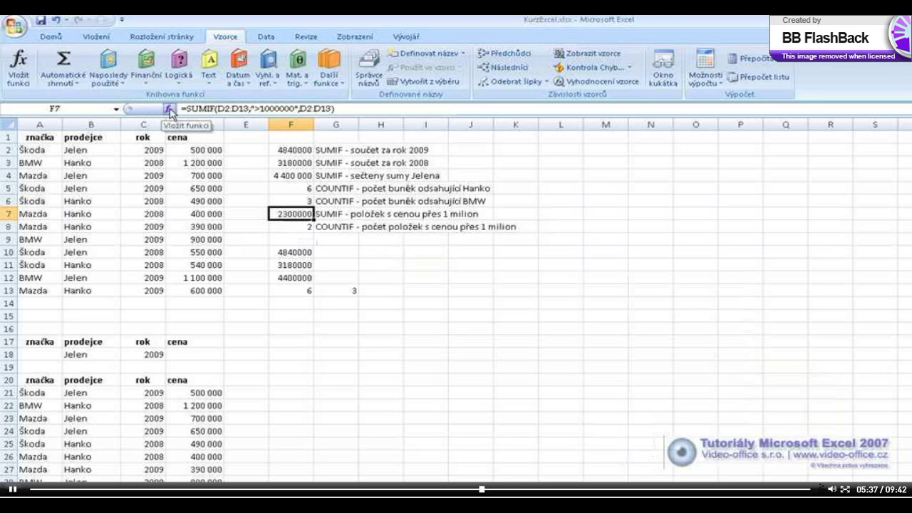
# Step: Examine the arguments of the existing COUNTIF formula in cell F8 that counts items priced over 1 million
pyautogui.click(299, 227)
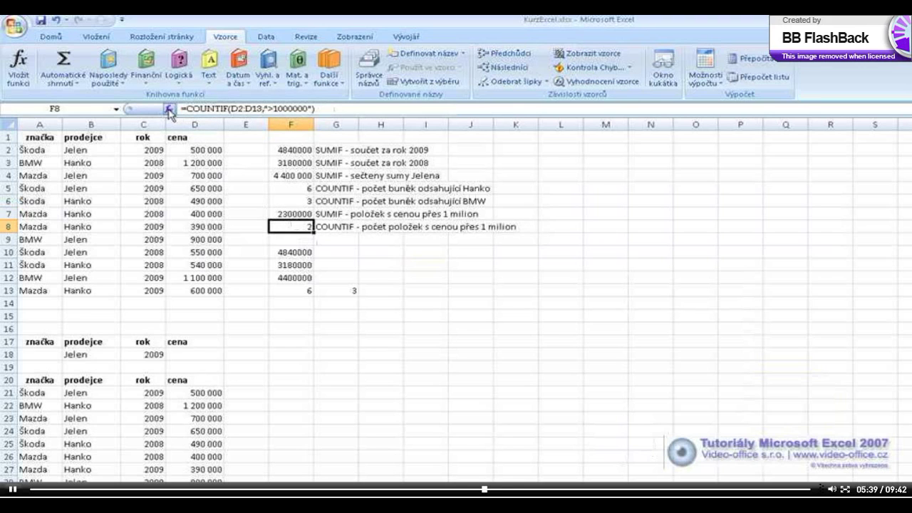
pyautogui.click(169, 109)
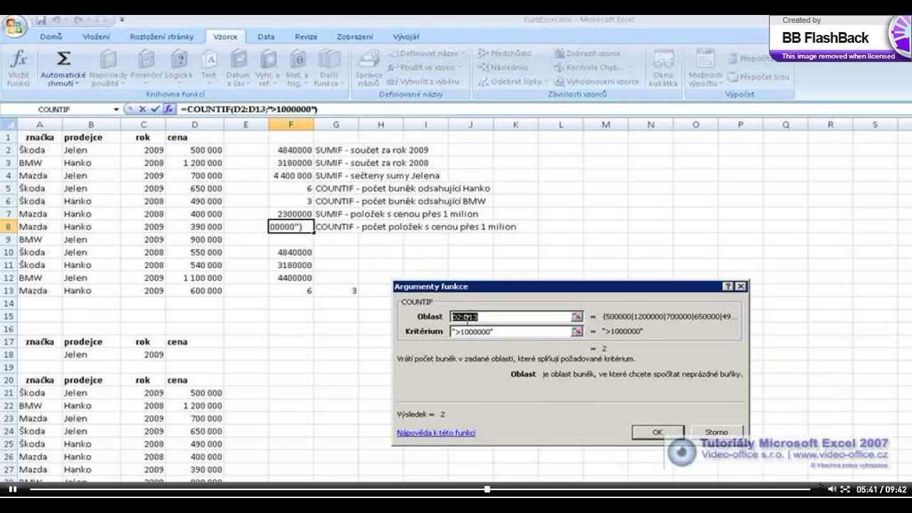
pyautogui.click(657, 431)
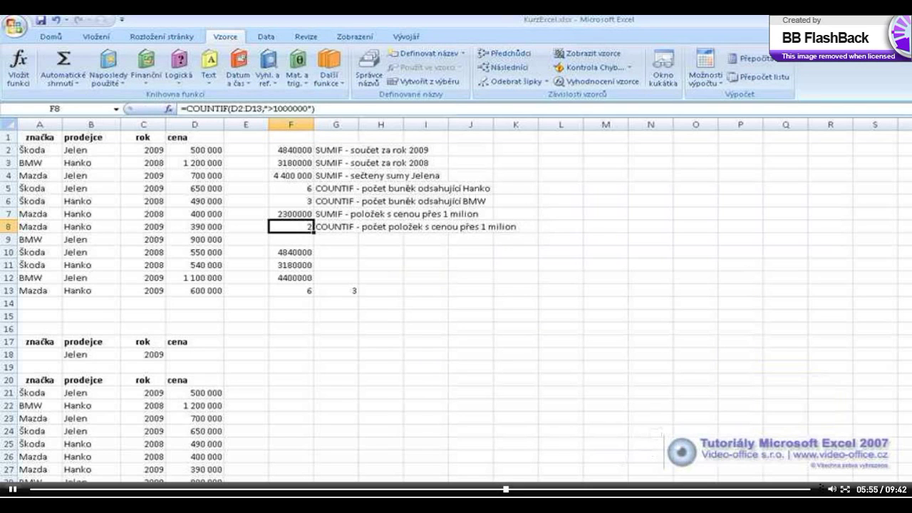
# Step: Examine the second sales table in A20:D32, its copied headers in A17:D17 and the criteria cells B18 and C18
pyautogui.scroll(-2, 441, 413)
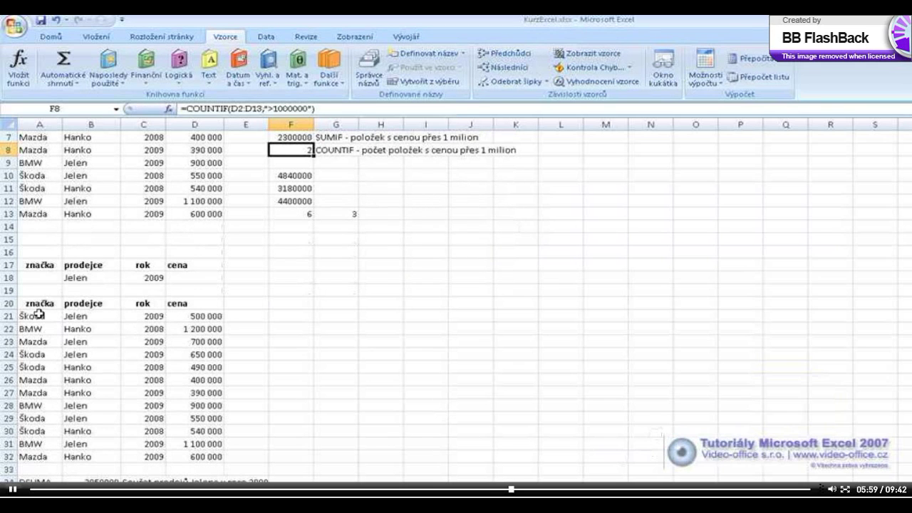
pyautogui.moveTo(29, 303); pyautogui.dragTo(178, 457)
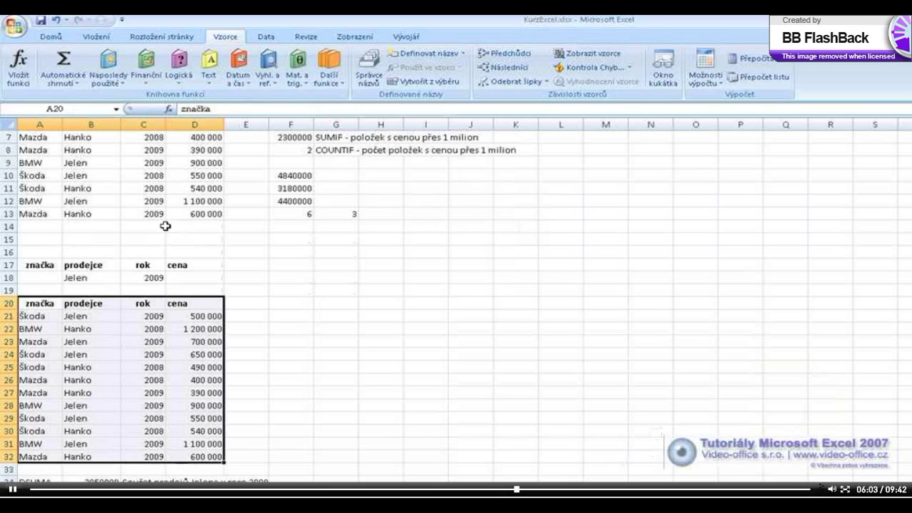
pyautogui.moveTo(30, 265); pyautogui.dragTo(180, 265)
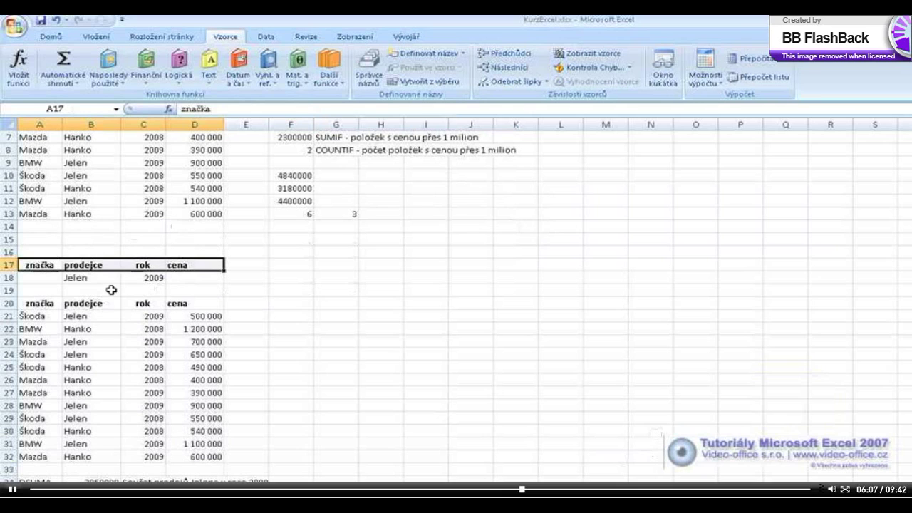
pyautogui.click(79, 279)
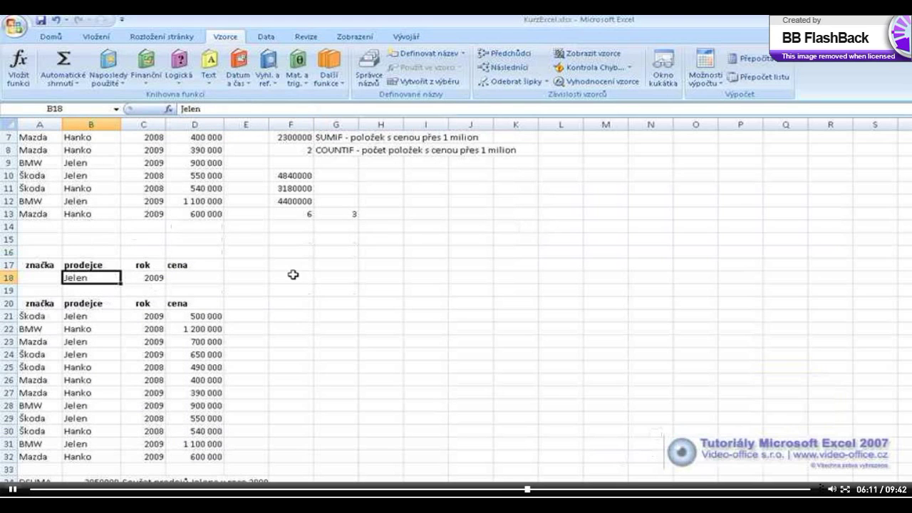
pyautogui.click(151, 277)
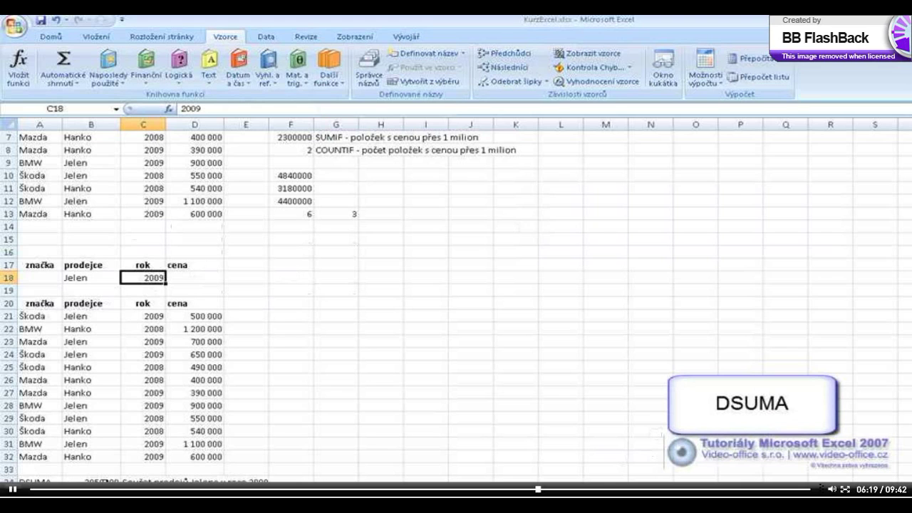
# Step: Reselect the arguments of the DSUMA formula in cell B34: database A20:D32, field D20 and criteria B17:C18
pyautogui.click(105, 482)
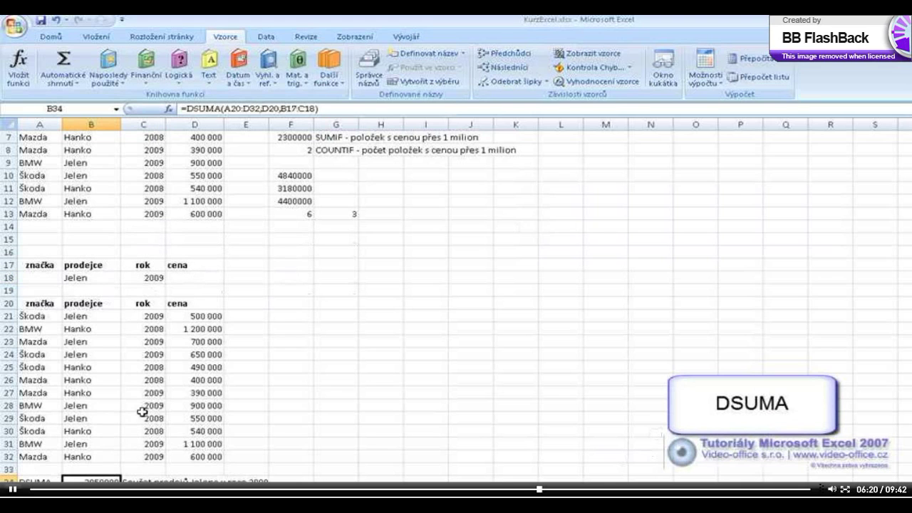
pyautogui.click(169, 109)
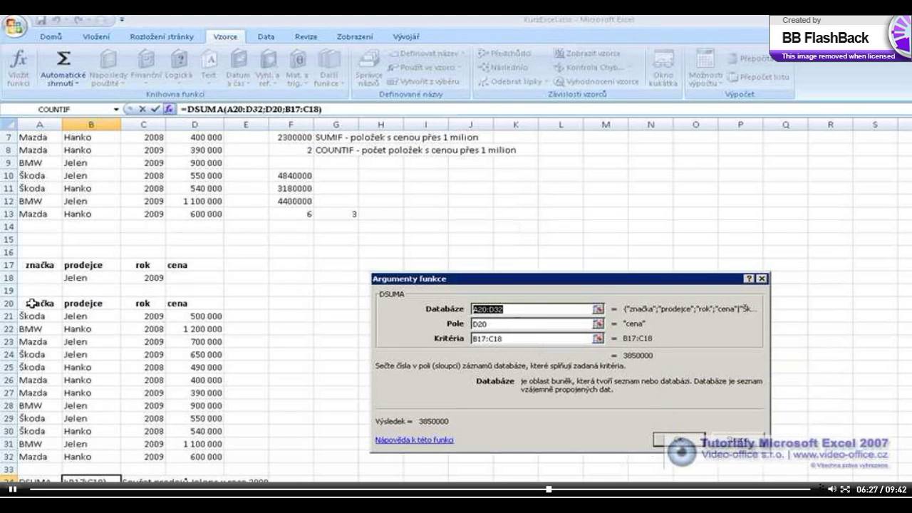
pyautogui.moveTo(25, 302); pyautogui.dragTo(183, 457)
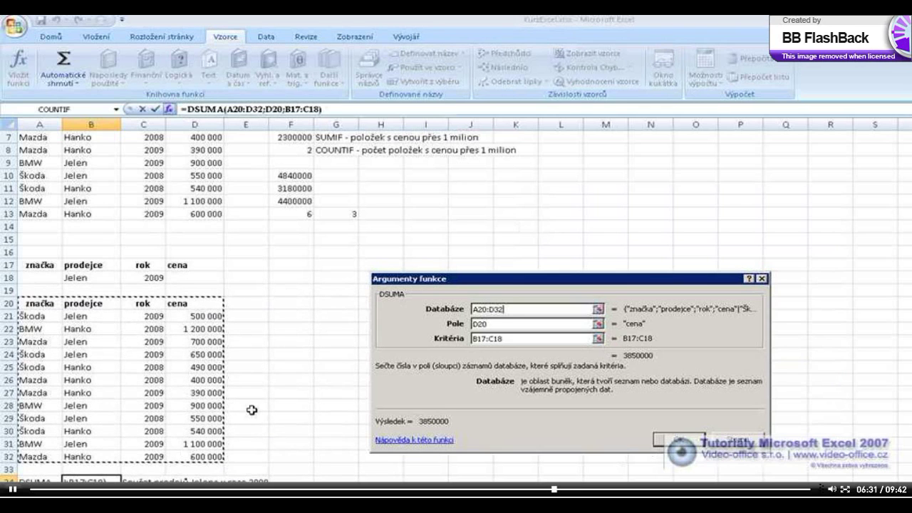
pyautogui.click(487, 323)
pyautogui.doubleClick(487, 322)
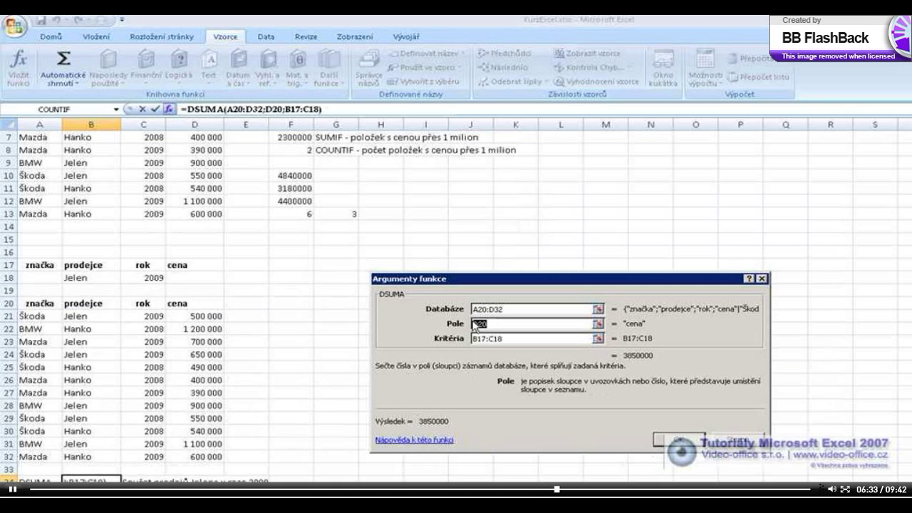
pyautogui.click(184, 304)
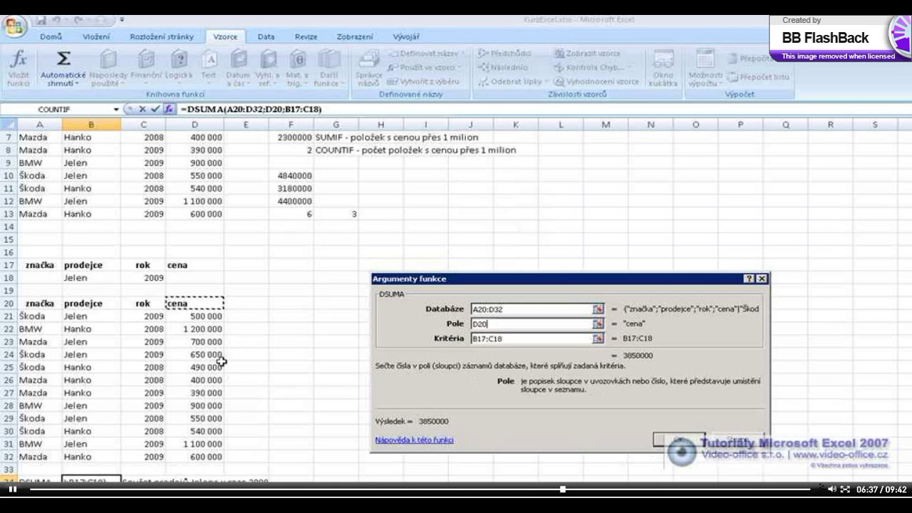
pyautogui.click(504, 338)
pyautogui.doubleClick(504, 337)
pyautogui.moveTo(77, 267); pyautogui.dragTo(158, 277)
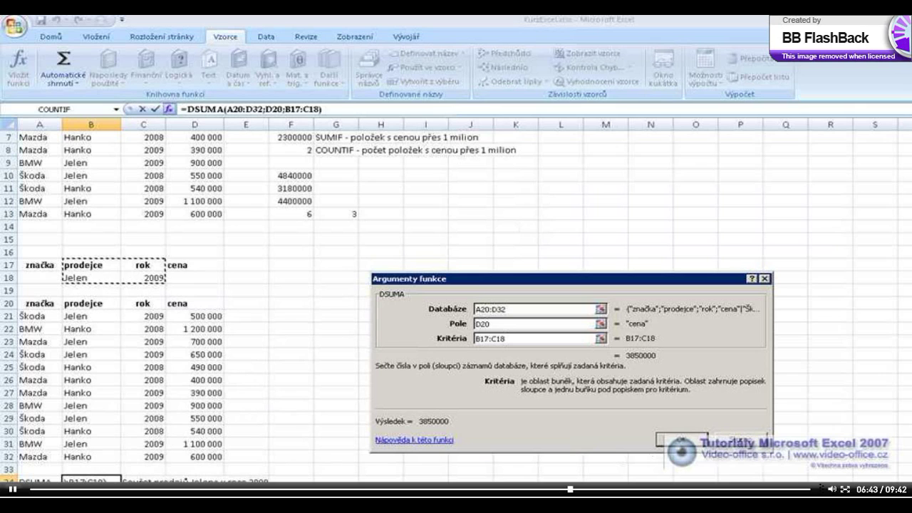
pyautogui.click(682, 439)
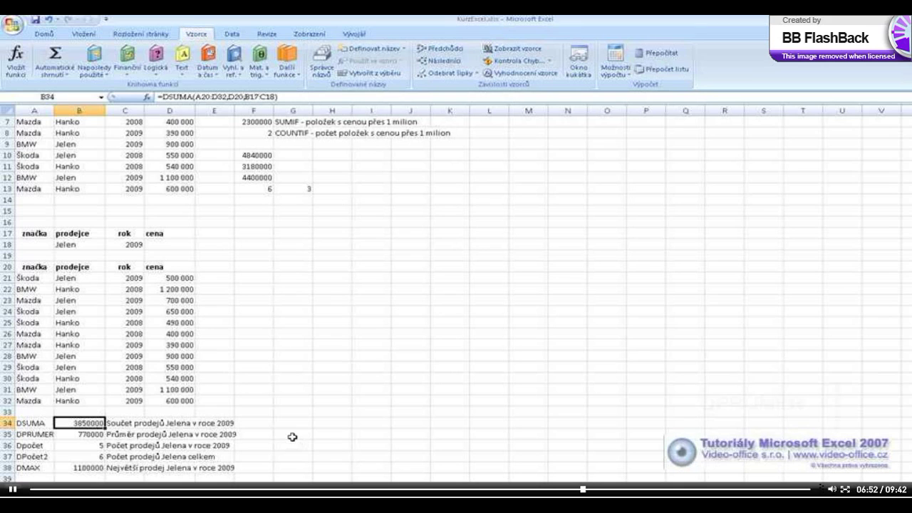
# Step: Insert a DPRŮMĚR function in cell G35 with database A20:D32, field D20 and criteria A17:D18
pyautogui.click(292, 436)
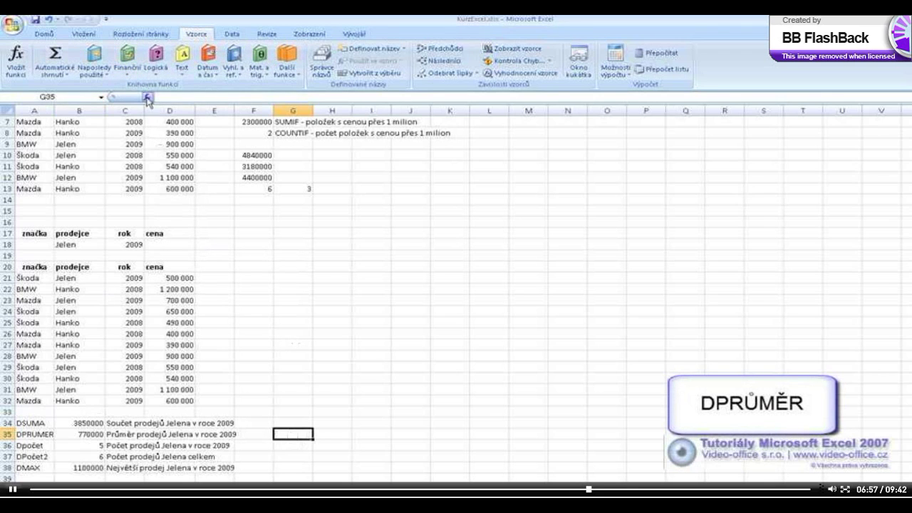
pyautogui.click(147, 99)
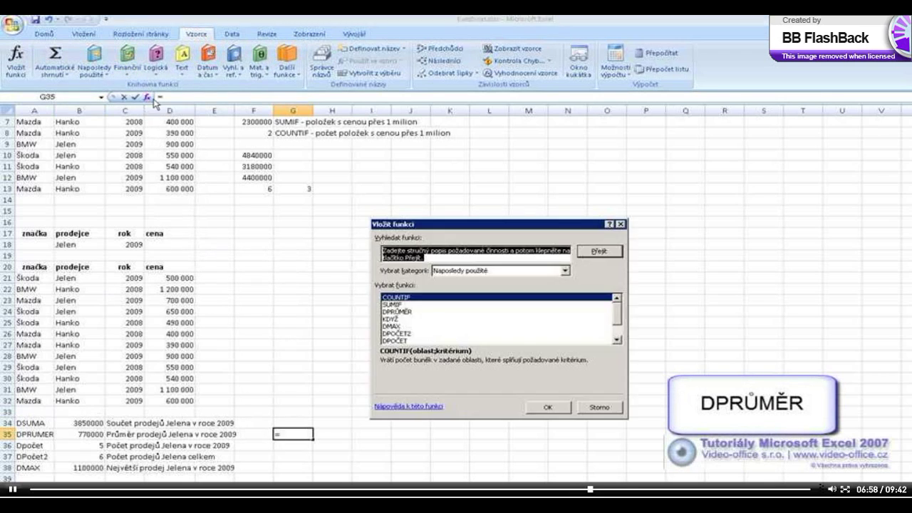
pyautogui.click(398, 312)
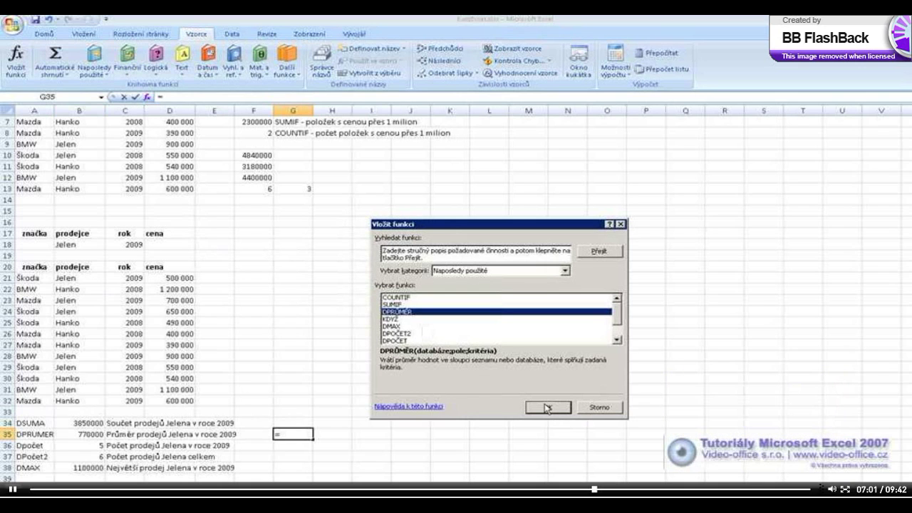
pyautogui.click(548, 408)
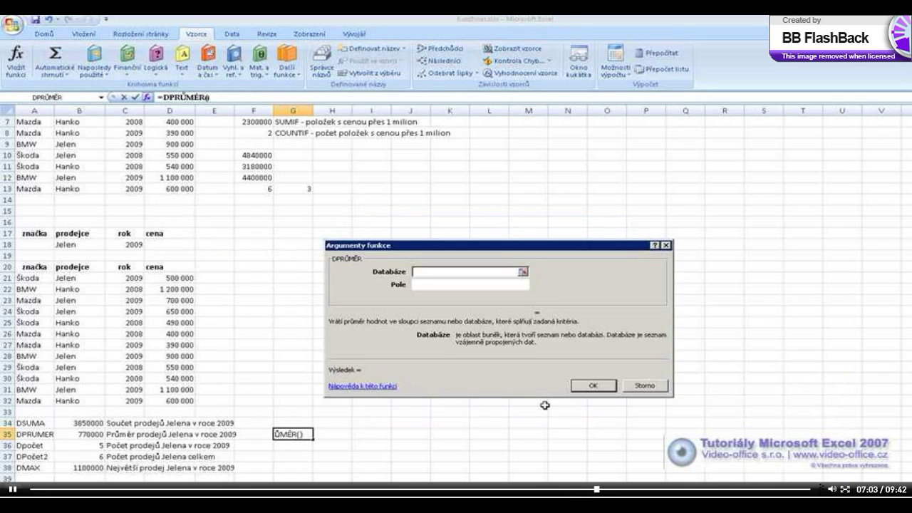
pyautogui.moveTo(29, 269); pyautogui.dragTo(166, 401)
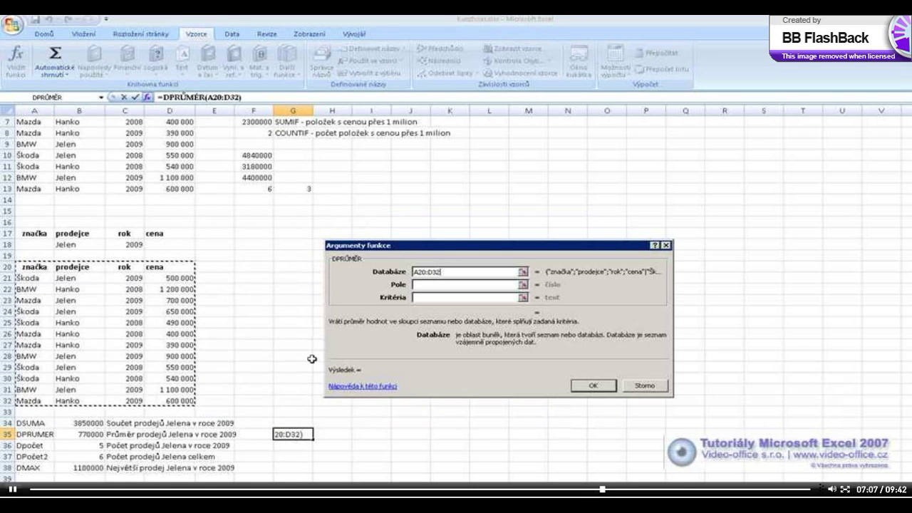
pyautogui.click(421, 283)
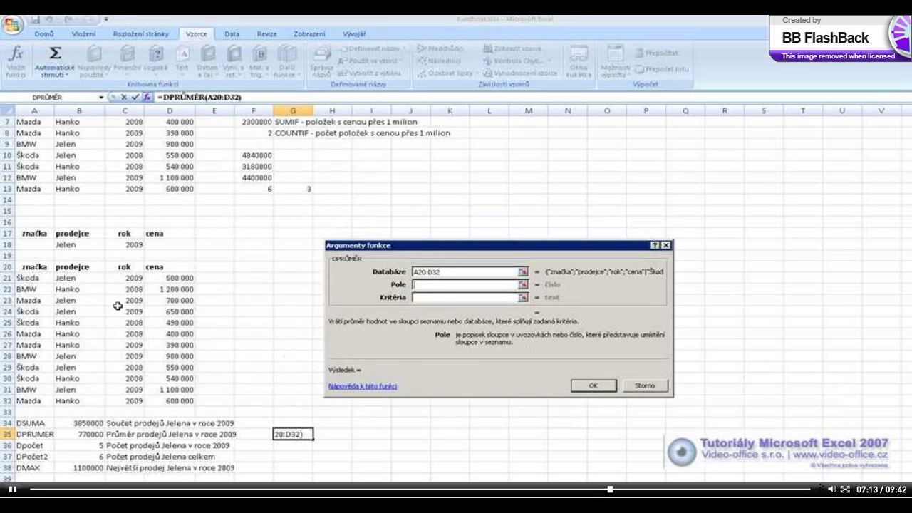
pyautogui.click(158, 267)
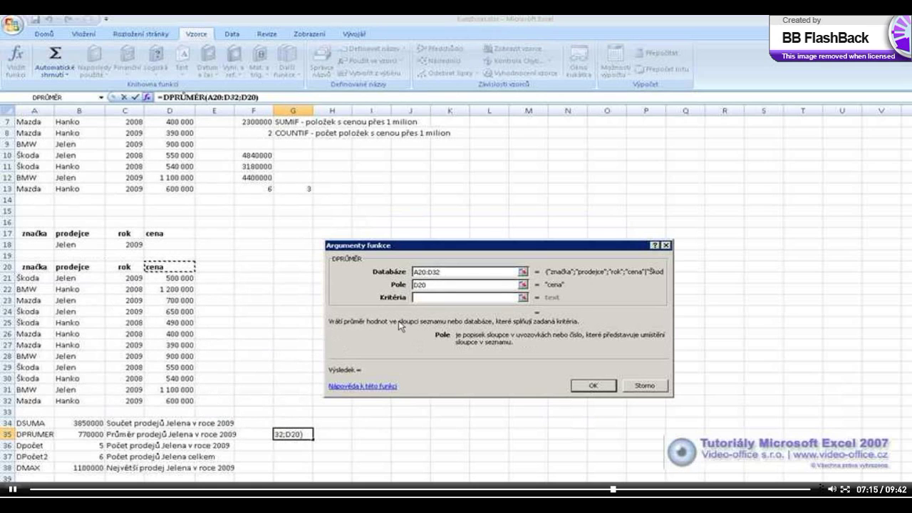
pyautogui.press('Tab')
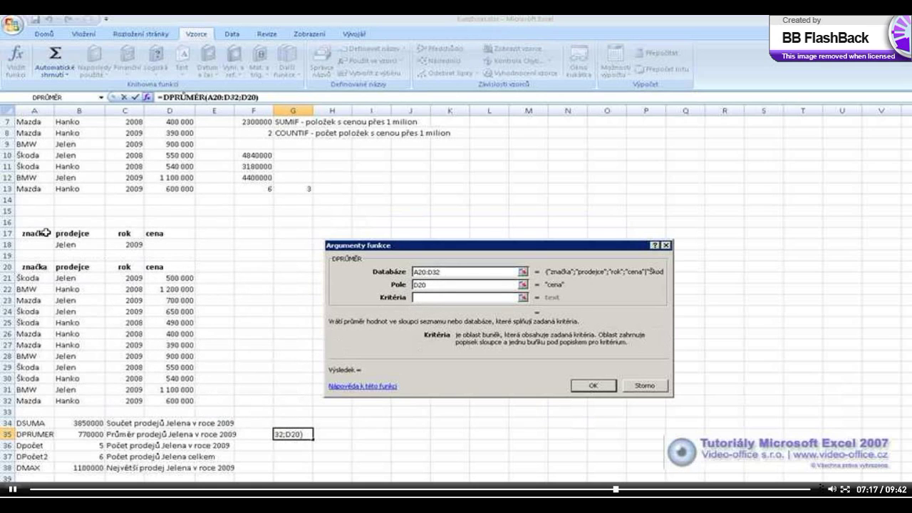
pyautogui.moveTo(34, 233); pyautogui.dragTo(181, 244)
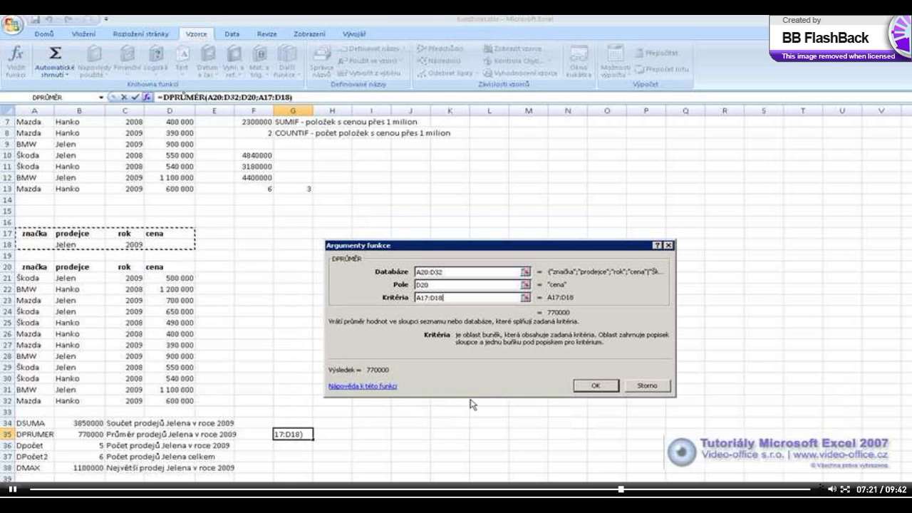
pyautogui.click(595, 385)
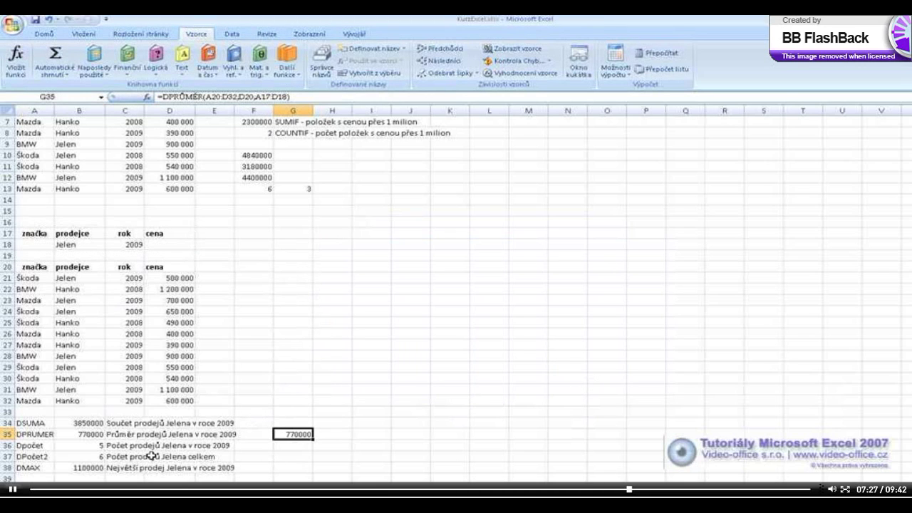
# Step: Examine the arguments of the existing DPOČET formula in cell B36 that counts the salesperson's sales in 2009
pyautogui.click(83, 445)
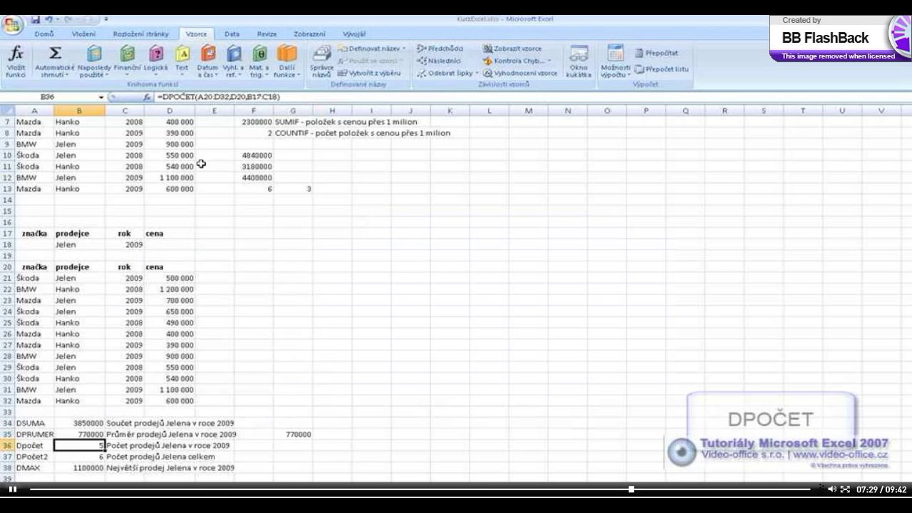
pyautogui.click(148, 98)
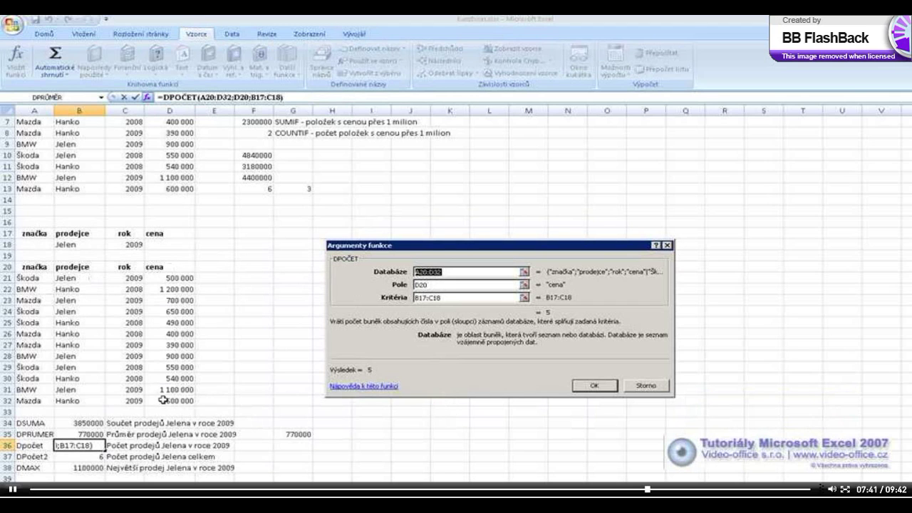
pyautogui.click(645, 388)
# Step: Reselect B17:B18 as the criteria of the DPOČET2 formula in cell B37 that counts all the salesperson's sales
pyautogui.click(93, 456)
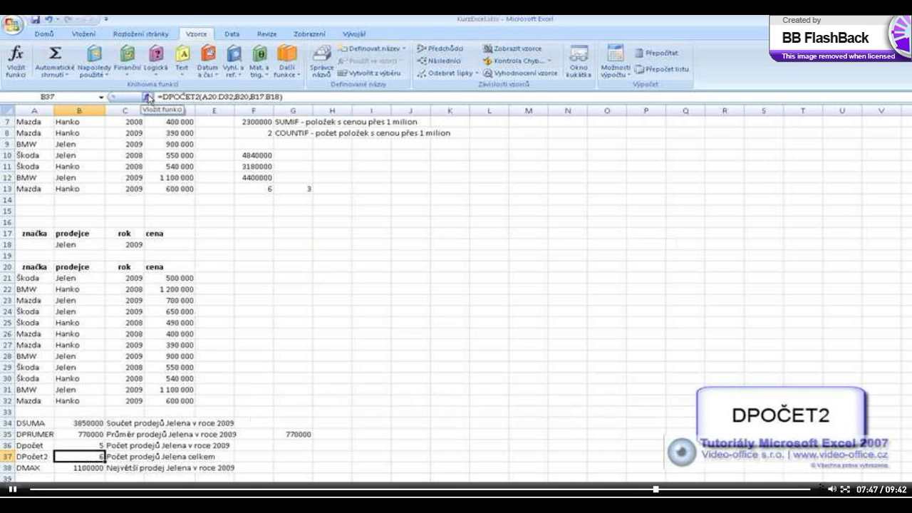
pyautogui.click(148, 98)
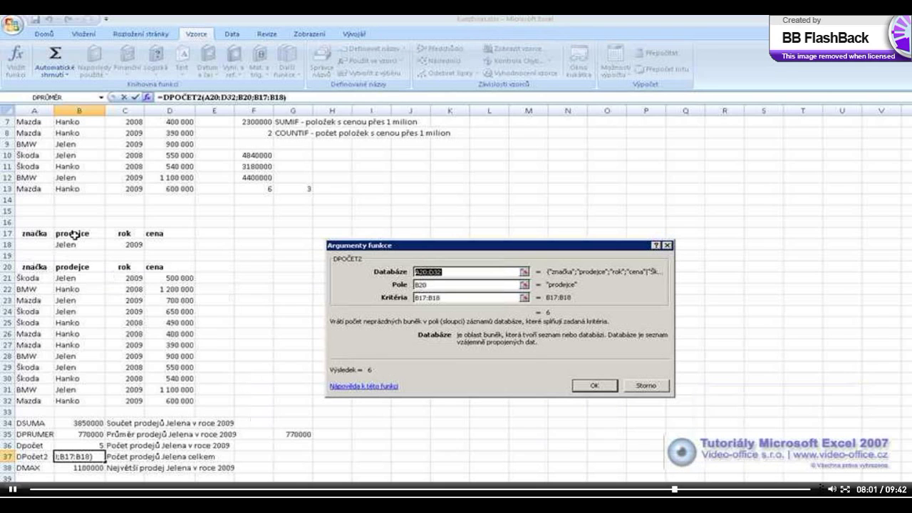
pyautogui.click(448, 300)
pyautogui.moveTo(447, 300); pyautogui.dragTo(416, 300)
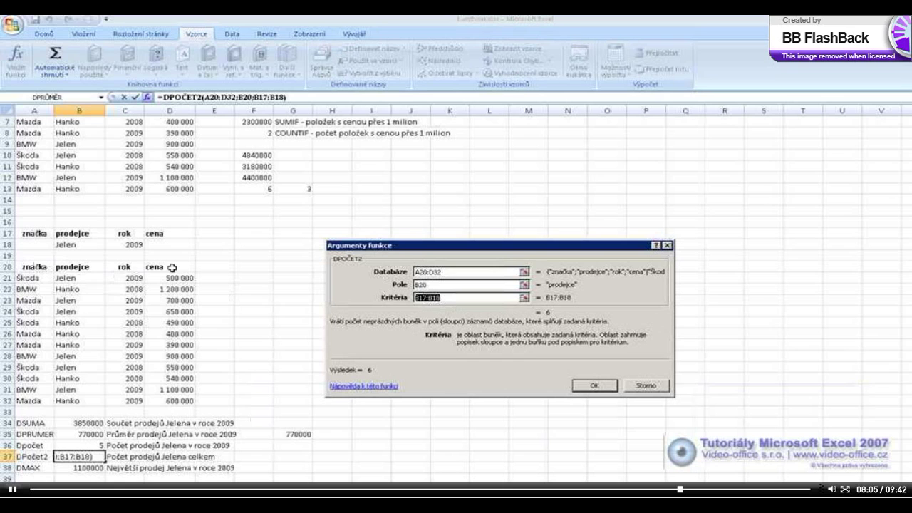
pyautogui.moveTo(71, 234); pyautogui.dragTo(67, 244)
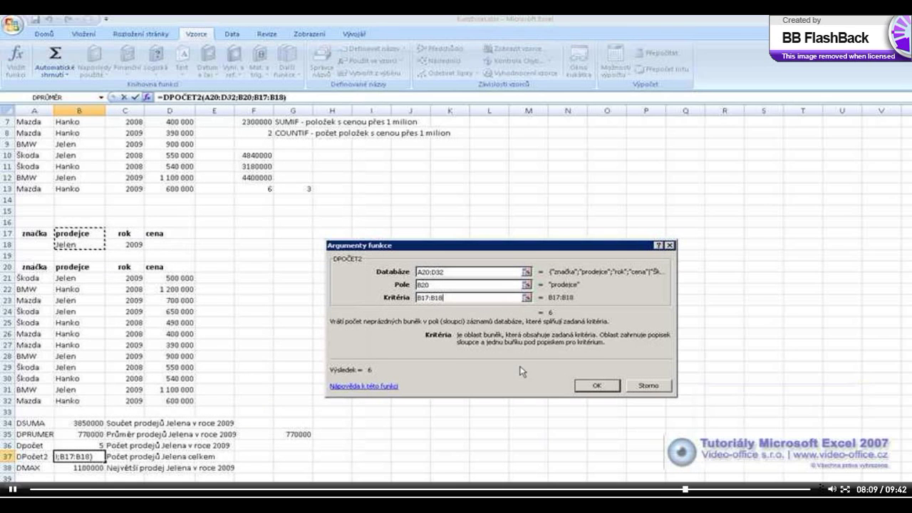
pyautogui.click(596, 385)
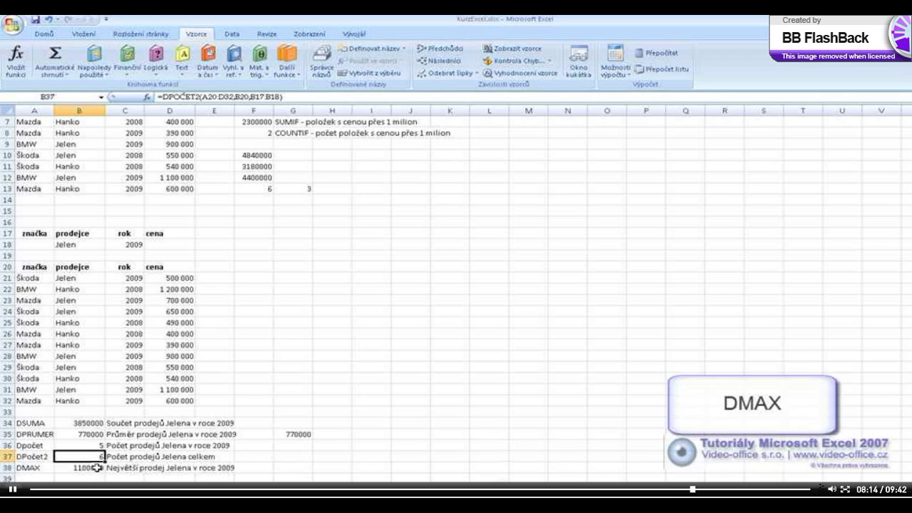
# Step: Set the DMAX formula in cell B38 to database A20:D32, field D20 and criteria B17:B18
pyautogui.click(84, 468)
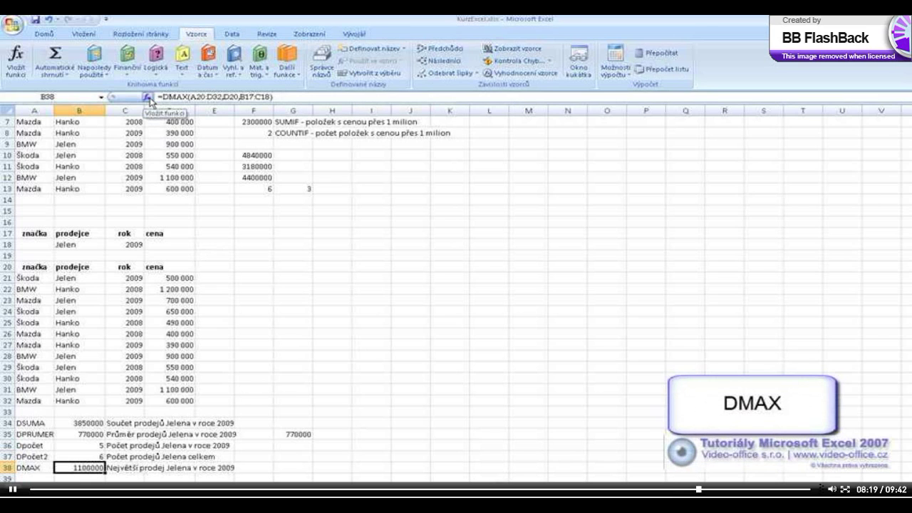
pyautogui.click(149, 99)
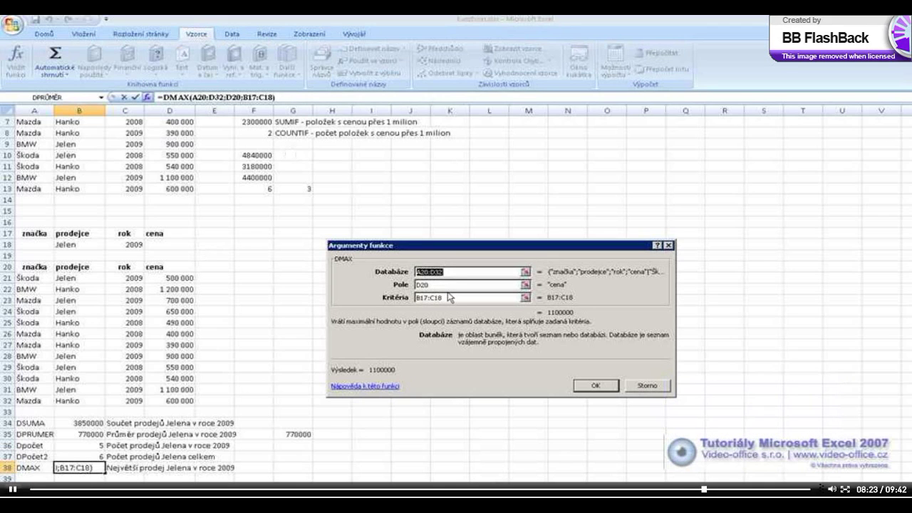
pyautogui.click(21, 265)
pyautogui.moveTo(21, 265); pyautogui.dragTo(186, 399)
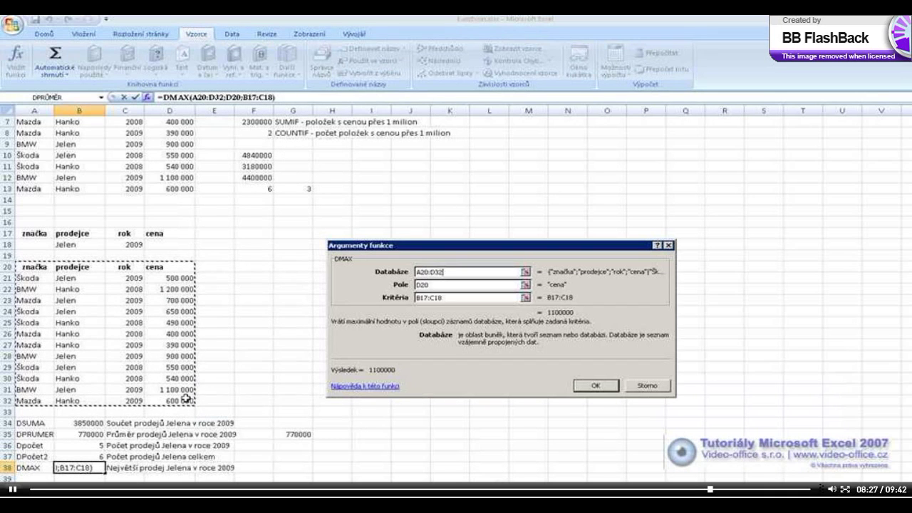
pyautogui.click(433, 287)
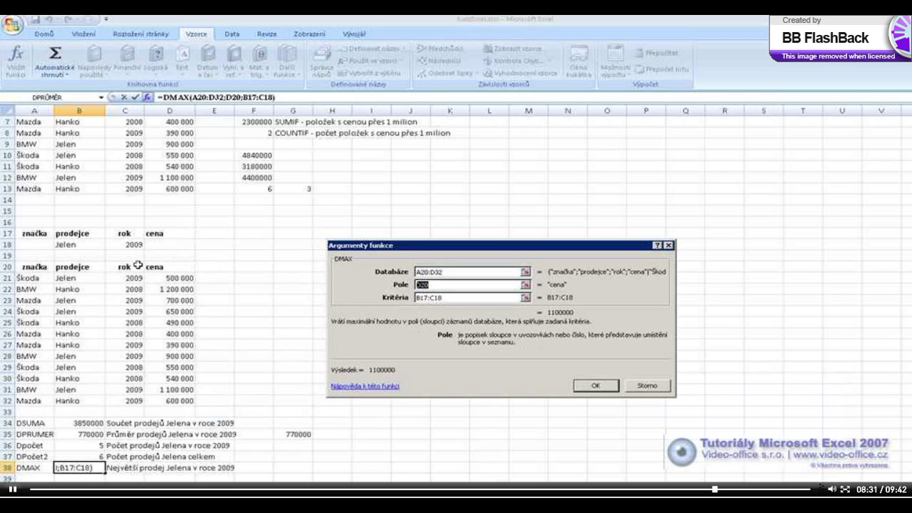
pyautogui.click(162, 266)
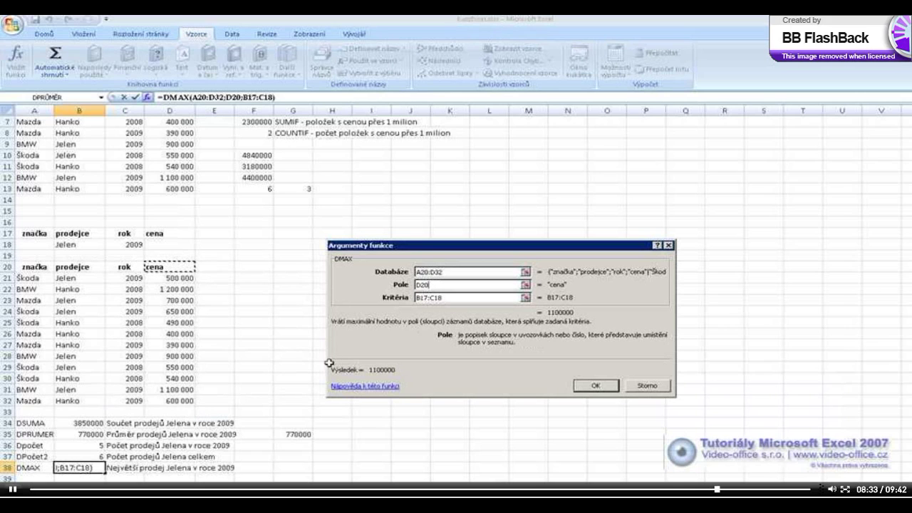
pyautogui.moveTo(446, 297); pyautogui.dragTo(414, 298)
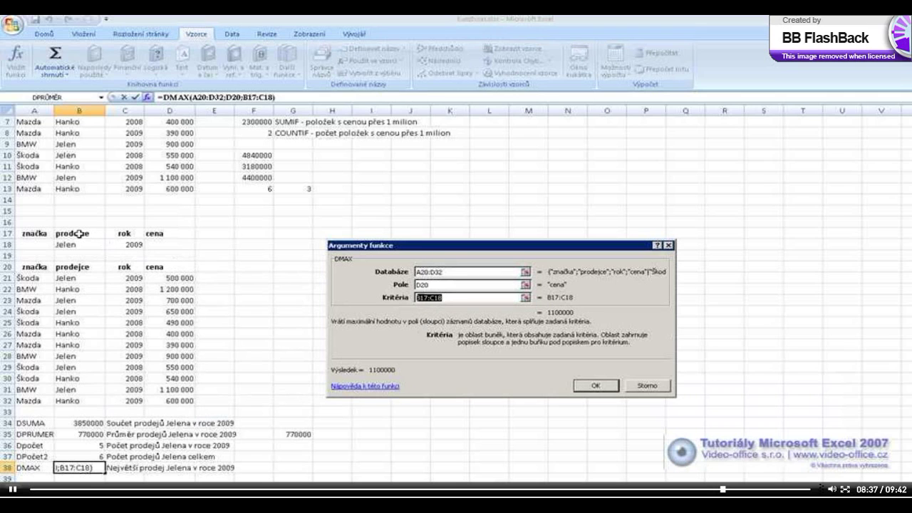
pyautogui.moveTo(78, 233); pyautogui.dragTo(78, 245)
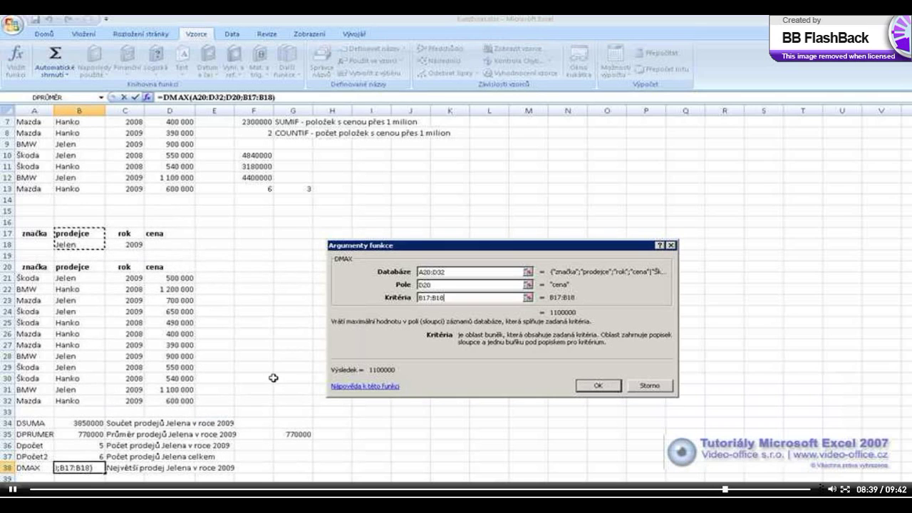
pyautogui.click(602, 385)
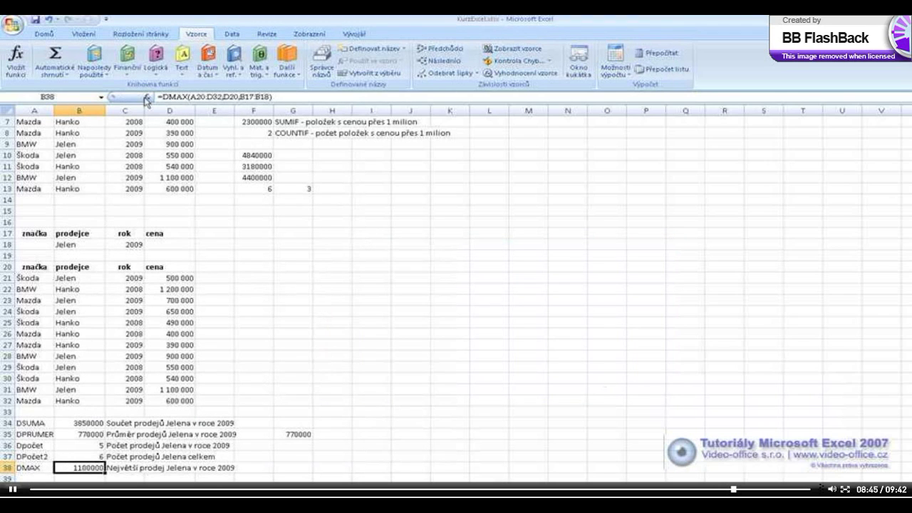
# Step: Set the criteria of the DMAX formula in cell B38 to B17:C18 to include both salesperson and year
pyautogui.click(148, 98)
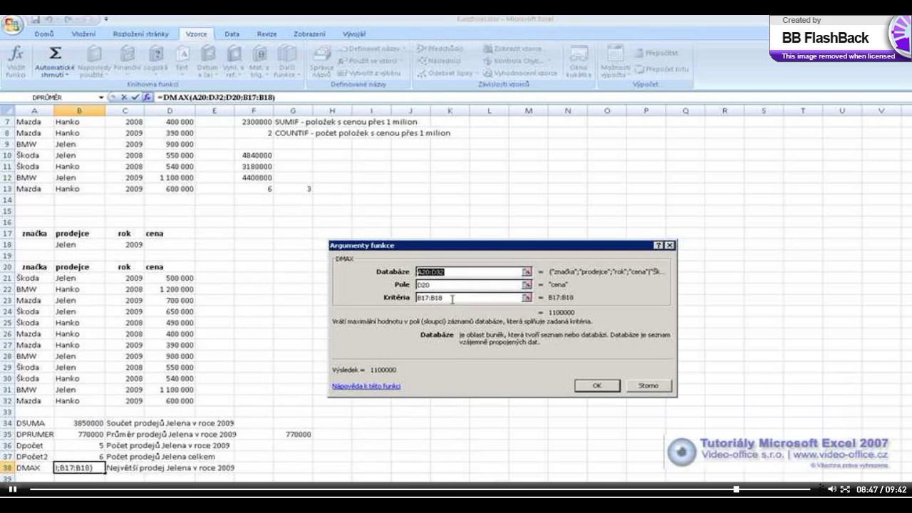
pyautogui.click(452, 299)
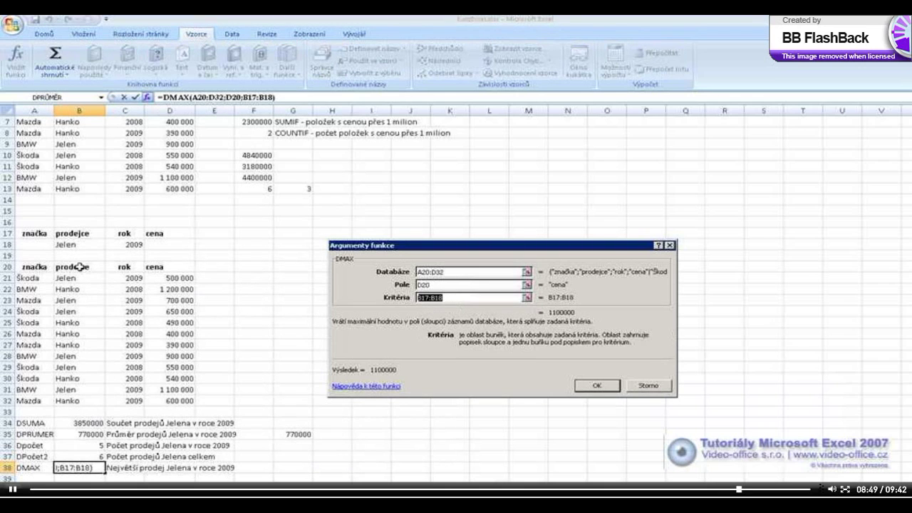
pyautogui.moveTo(71, 233); pyautogui.dragTo(139, 246)
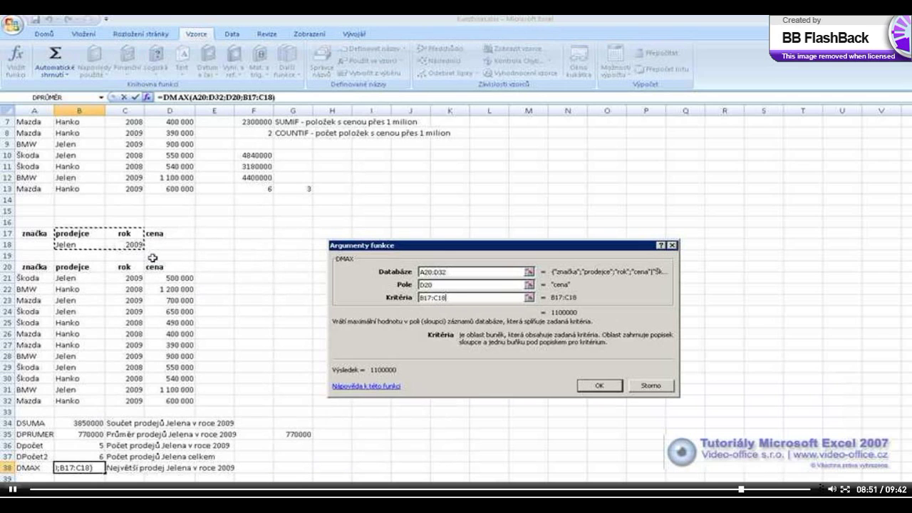
pyautogui.click(597, 386)
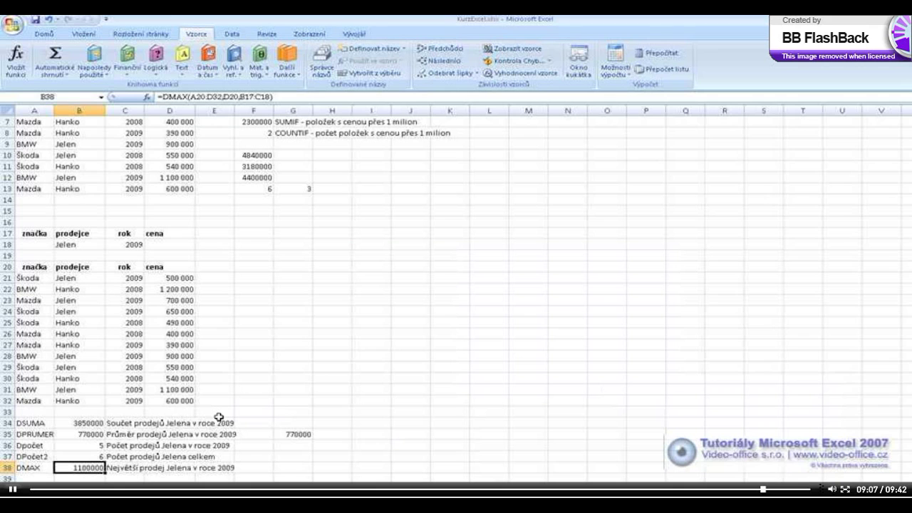
# Step: Examine the arguments of the SUMIF formula in cell F12 that totals one salesperson's prices, leaving the formula as is
pyautogui.scroll(2, 219, 417)
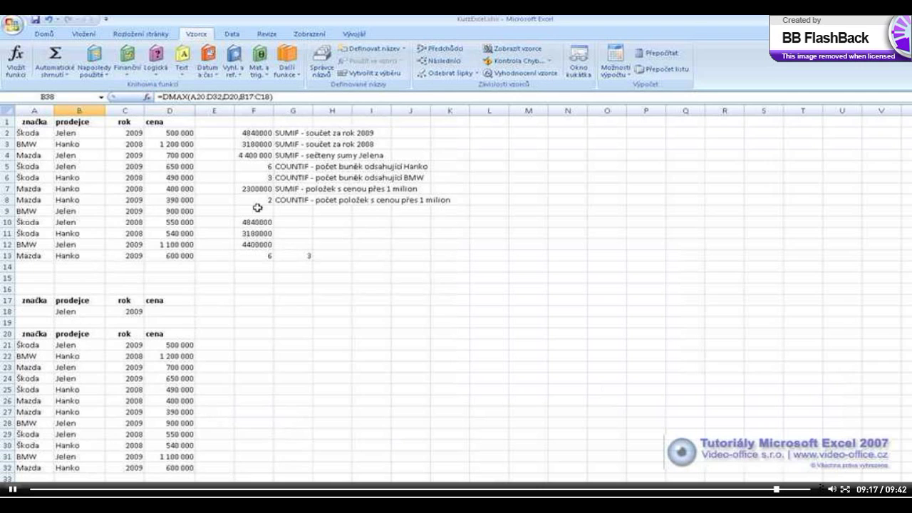
pyautogui.click(254, 244)
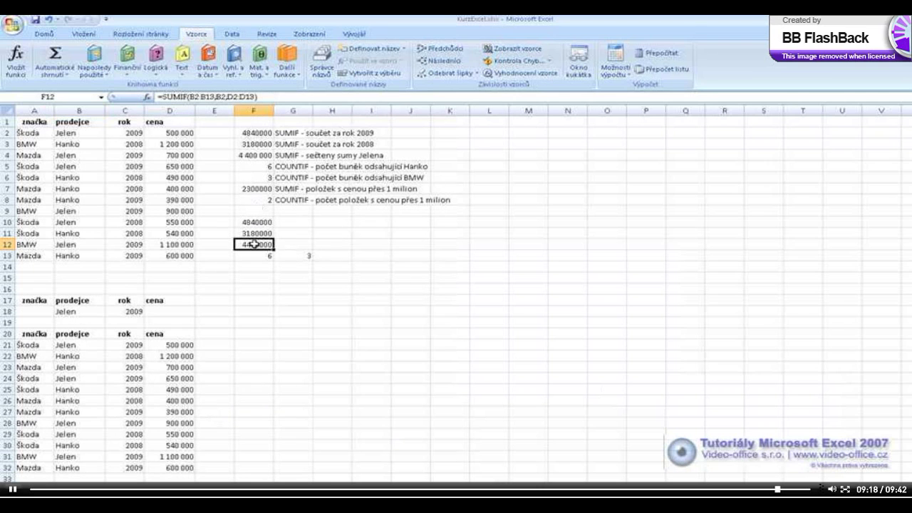
pyautogui.click(147, 96)
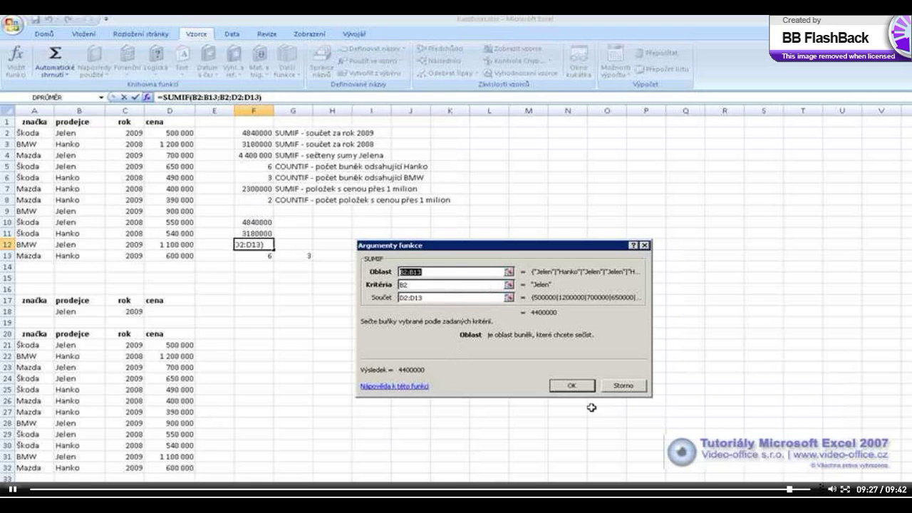
pyautogui.click(622, 386)
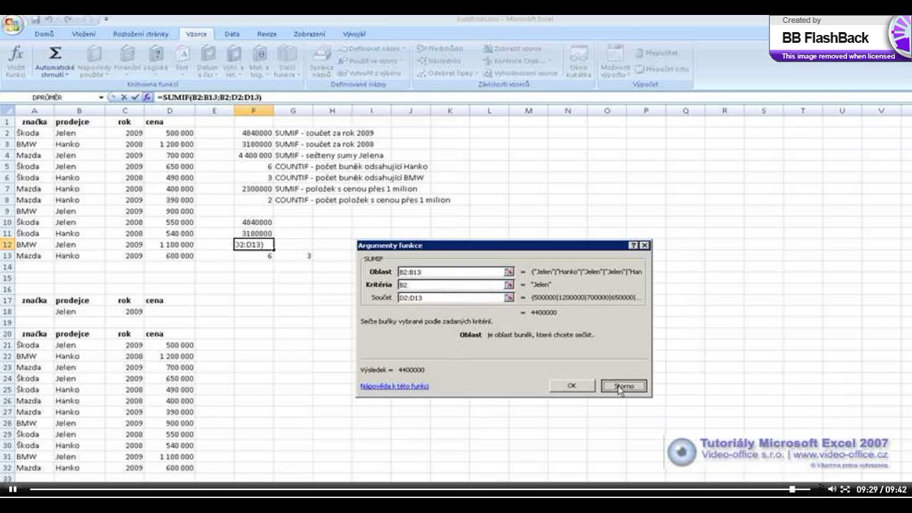